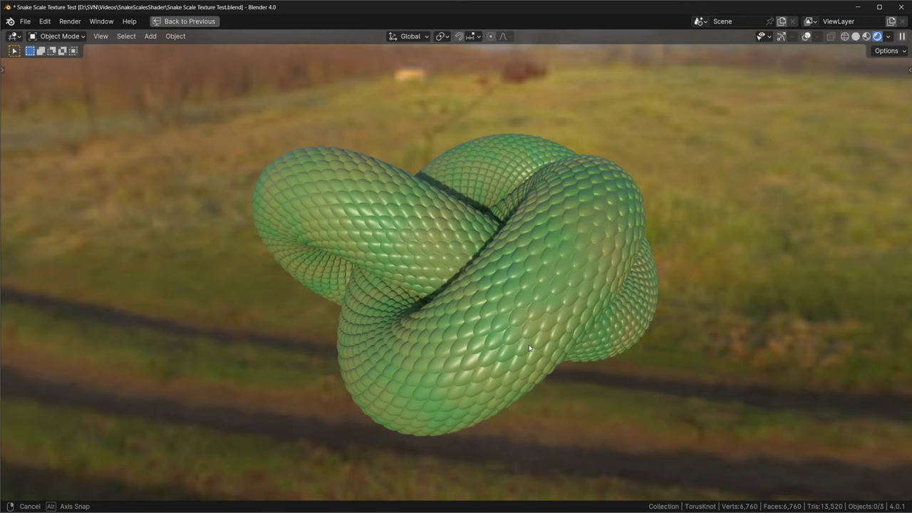
Orbit the view around the green scaled TorusKnot to inspect it.
mouse_move(529, 349)
middle_down()
mouse_move(544, 339)
mouse_move(522, 344)
middle_up()
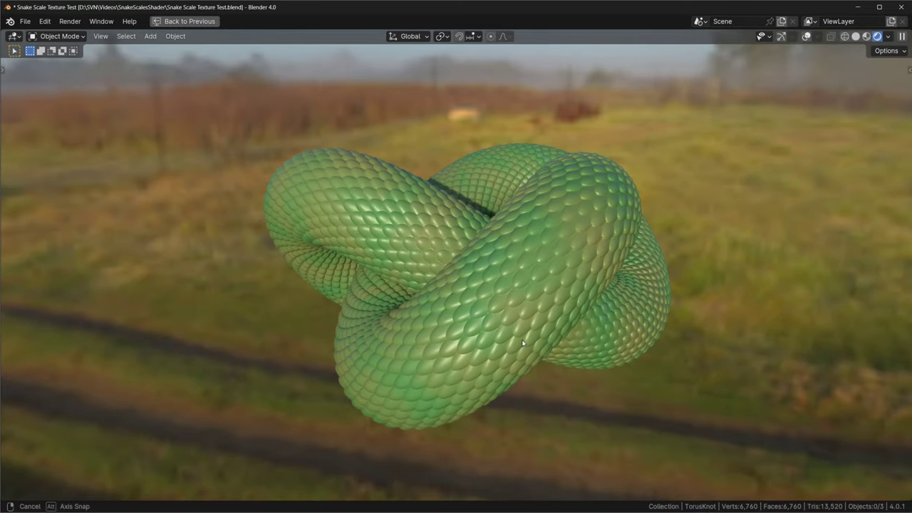
middle_drag(522, 342, 542, 347)
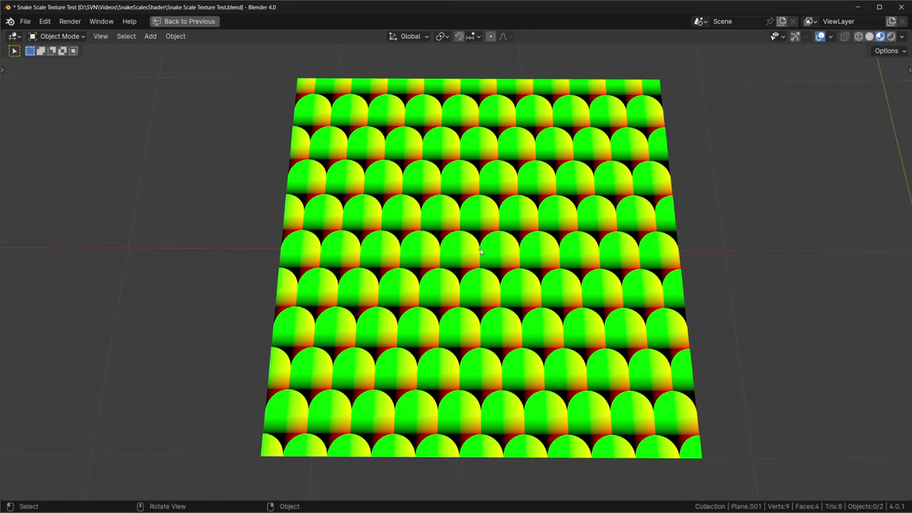
Sketch annotation marks over the scale pattern.
mouse_move(479, 249)
mouse_down()
mouse_move(504, 226)
mouse_move(478, 248)
mouse_move(470, 228)
mouse_move(459, 227)
mouse_move(482, 254)
mouse_up()
drag(501, 233, 500, 244)
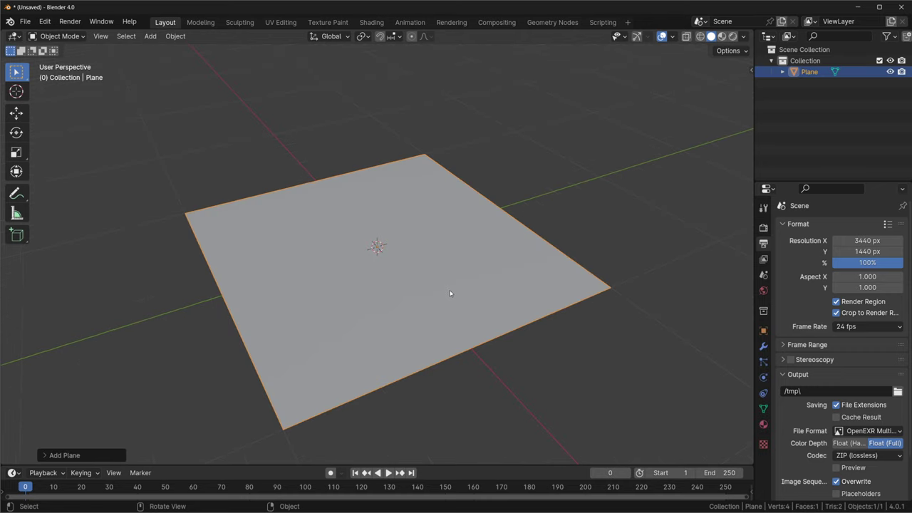
Set the Cycles render feature set to Experimental.
click(763, 226)
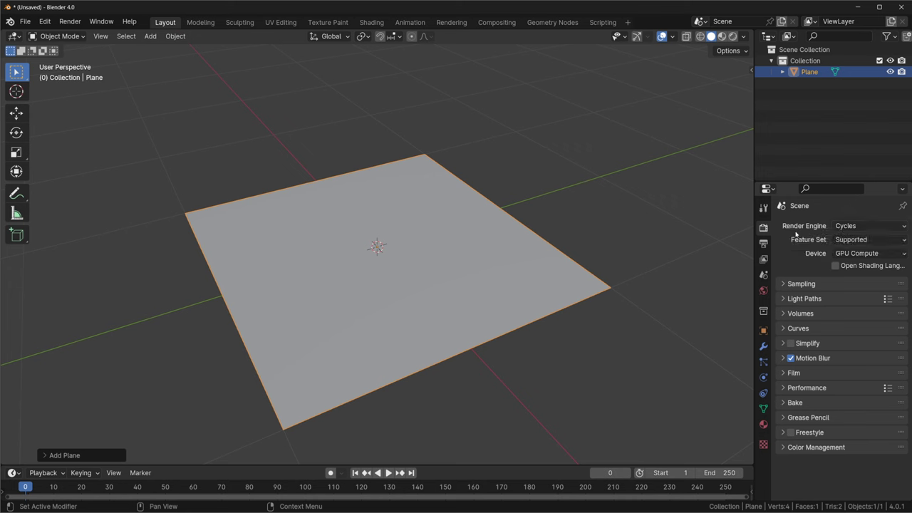
click(869, 240)
click(859, 262)
Set the material's displacement method to Displacement Only.
click(763, 424)
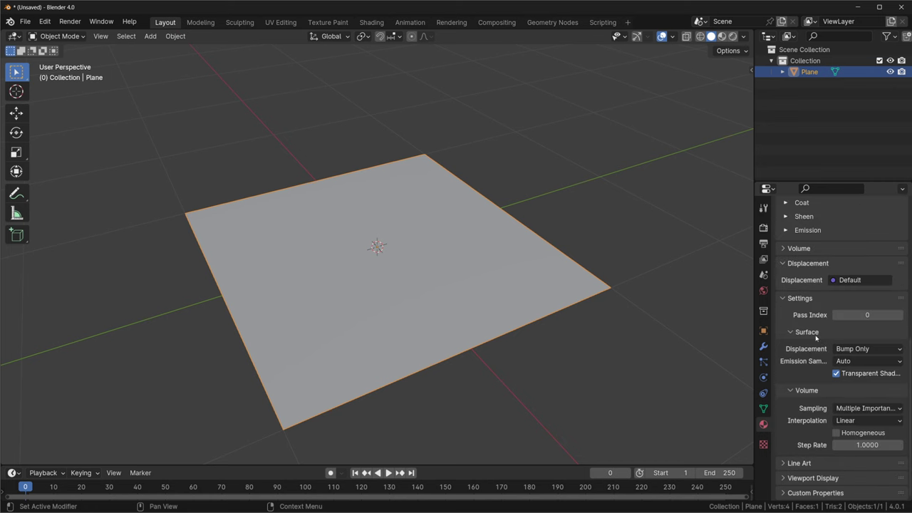
click(851, 348)
click(850, 373)
Add a Subdivision modifier with adaptive subdivision enabled and Simple mode.
key(ctrl+1)
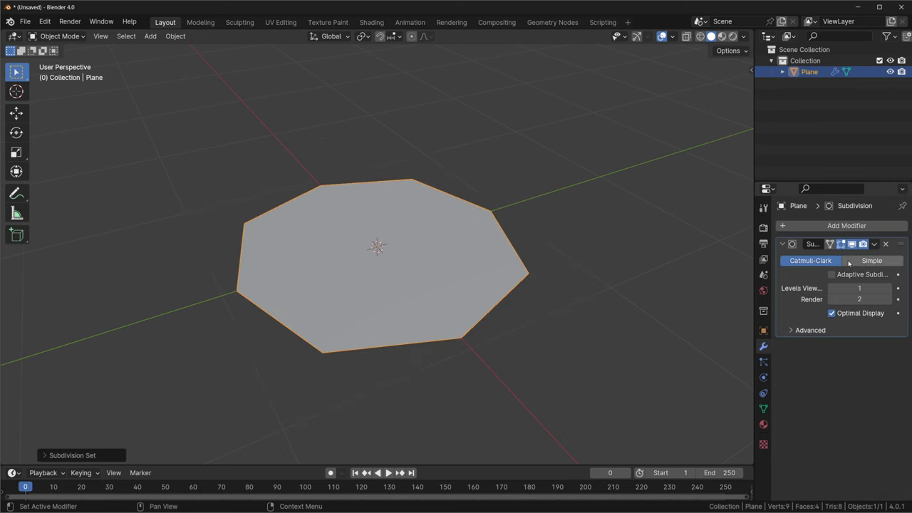
click(846, 274)
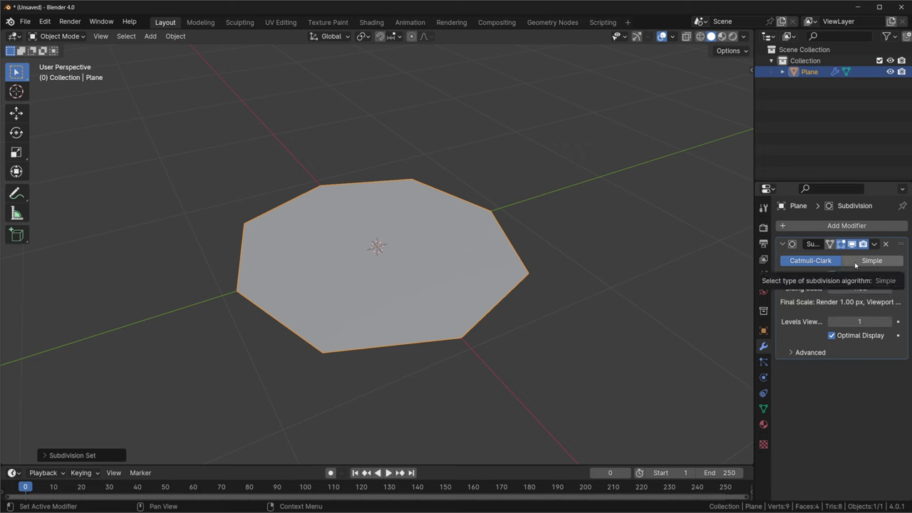
click(855, 262)
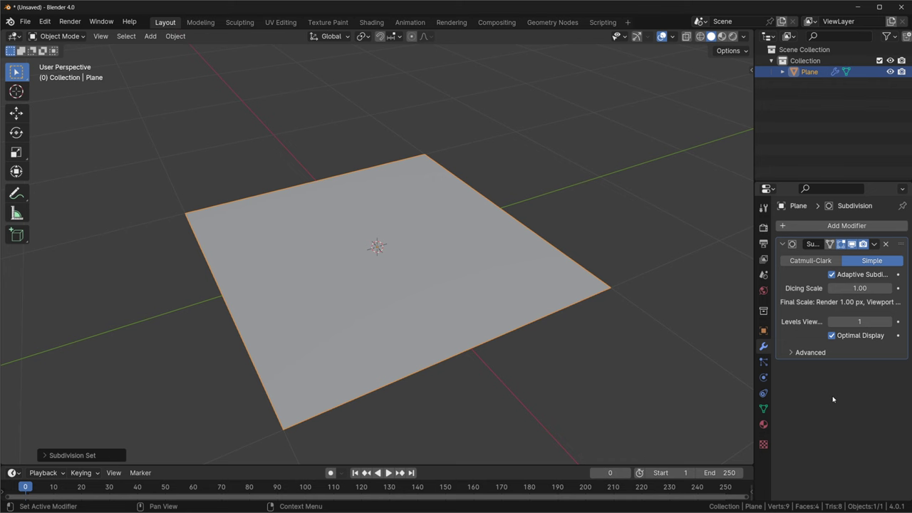
Split the viewport and show the plane's material in a Shader Editor on the left.
drag(3, 33, 354, 45)
click(13, 35)
click(43, 148)
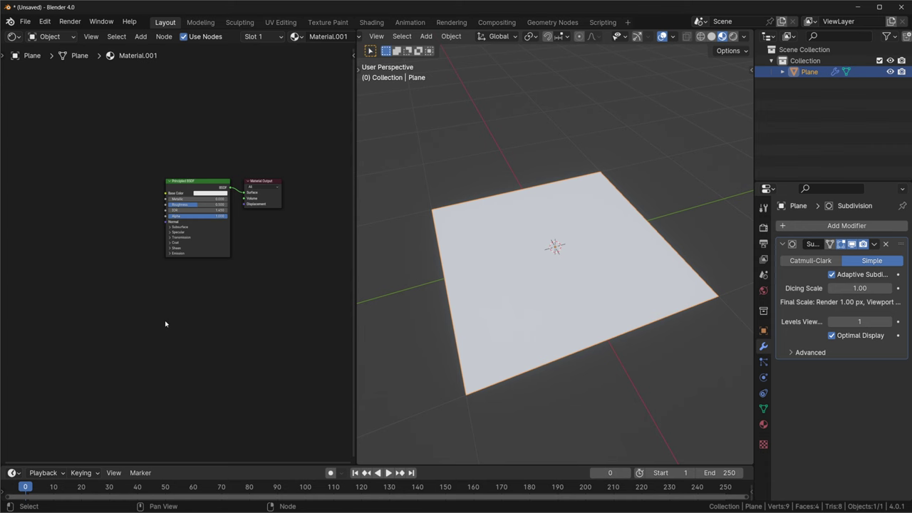
Add Texture Coordinate and a Vector Math Scale of 10 on UV, previewed on the surface.
key(shift+a)
text(texturcoo)
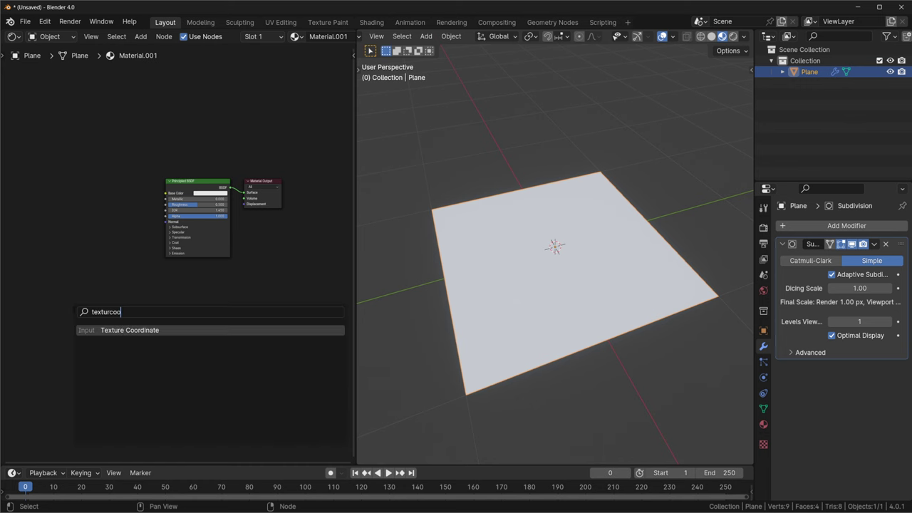
key(Return)
scroll(178, 249, up, 3)
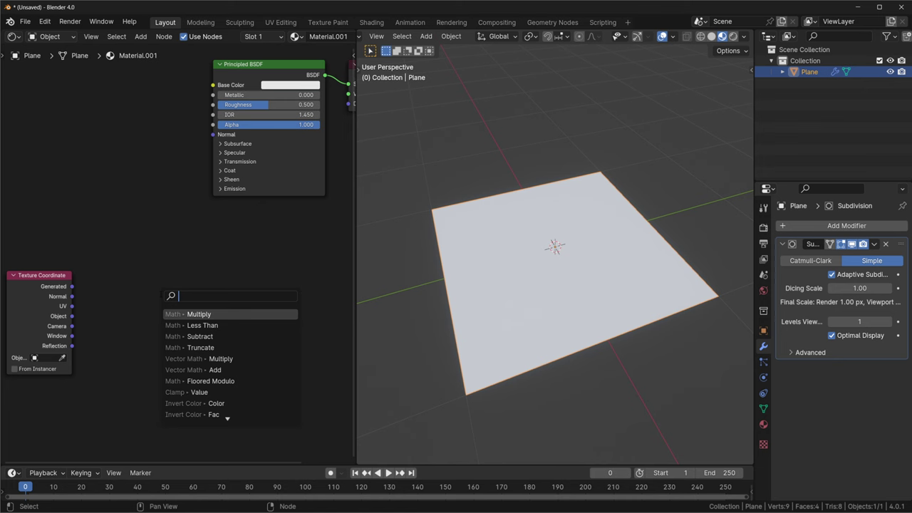
text(scale)
key(Return)
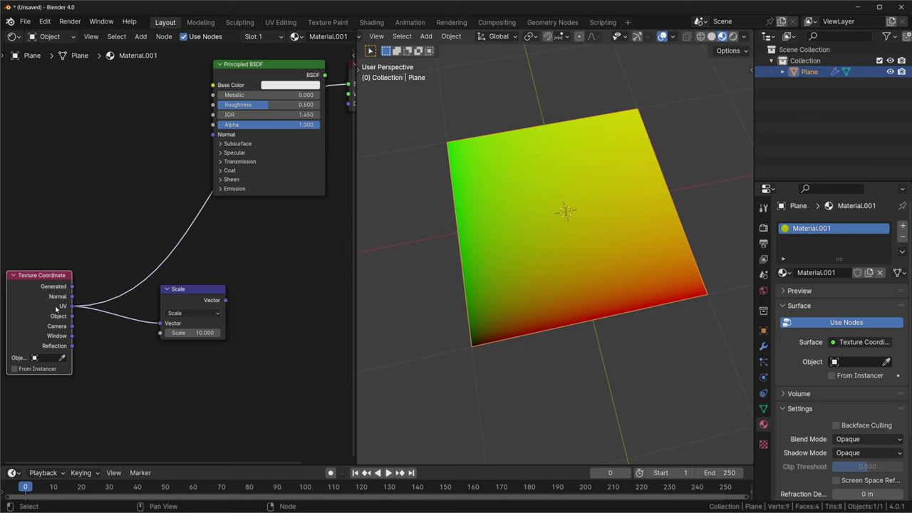
ctrl+shift+click(191, 313)
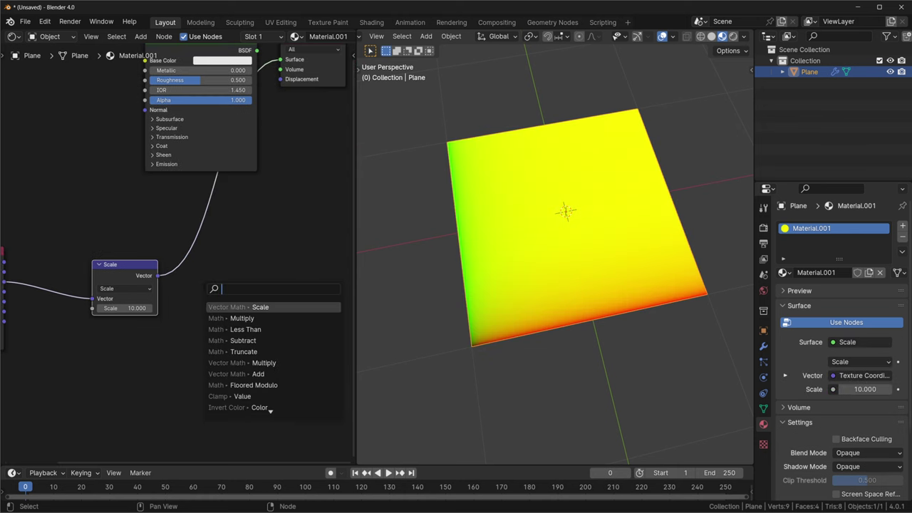
Add a Vector Math Fraction node after Scale and annotate the example 1.7 → 0.7.
text(fra)
key(Return)
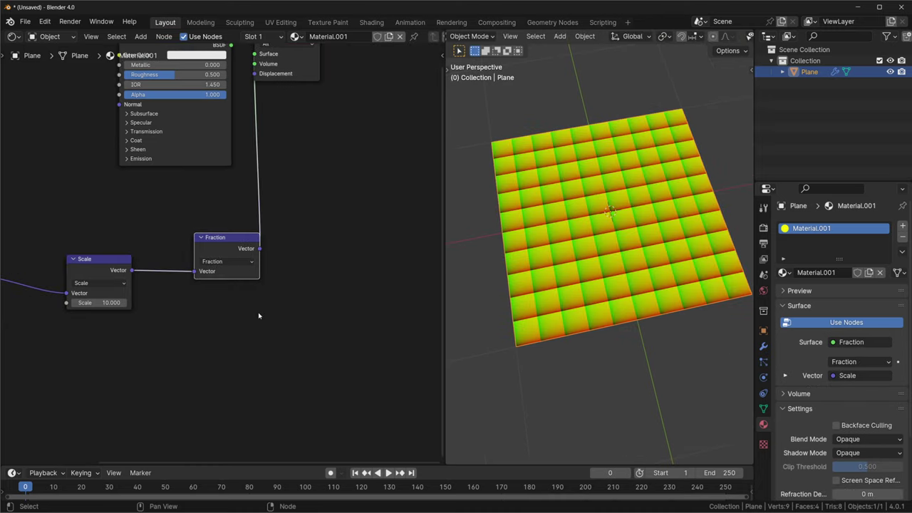
drag(257, 310, 258, 335)
mouse_move(276, 311)
mouse_down()
mouse_move(290, 334)
mouse_move(274, 372)
mouse_up()
mouse_move(260, 361)
mouse_down()
mouse_move(280, 365)
mouse_move(278, 395)
mouse_move(267, 378)
mouse_move(295, 411)
mouse_up()
click(288, 405)
Annotate a second fraction example with its 0.2 result.
middle_drag(373, 308, 276, 290)
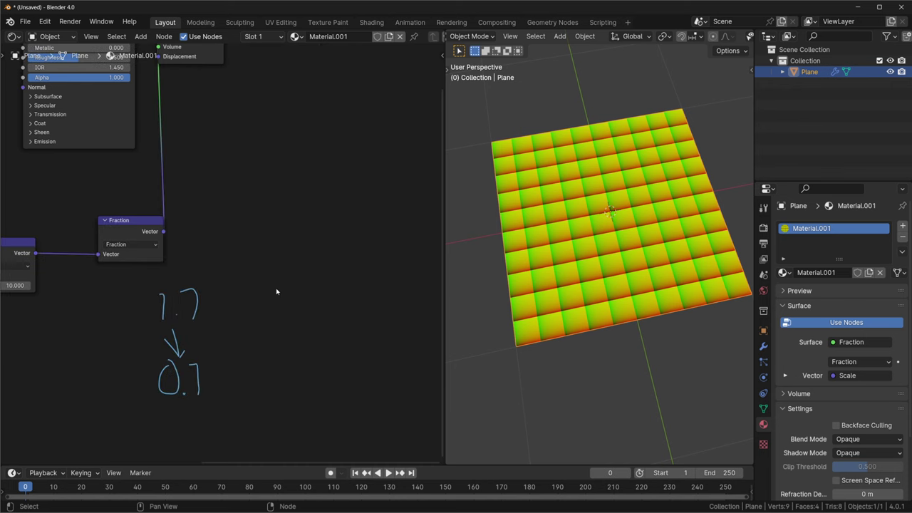
mouse_move(278, 289)
mouse_down()
mouse_move(300, 287)
mouse_move(306, 322)
mouse_up()
drag(316, 288, 345, 328)
drag(318, 331, 319, 366)
mouse_move(311, 359)
mouse_down()
mouse_move(328, 356)
mouse_move(314, 385)
mouse_move(345, 404)
mouse_up()
middle_drag(345, 404, 176, 371)
Annotate a third example, 5.73, with its fractional result.
mouse_move(274, 251)
mouse_down()
mouse_move(261, 274)
mouse_move(267, 294)
mouse_up()
mouse_move(296, 253)
mouse_down()
mouse_move(313, 278)
mouse_move(301, 298)
mouse_up()
drag(329, 258, 328, 289)
mouse_move(299, 305)
mouse_down()
mouse_move(310, 339)
mouse_move(303, 333)
mouse_move(284, 376)
mouse_move(286, 337)
mouse_move(314, 371)
mouse_up()
click(302, 374)
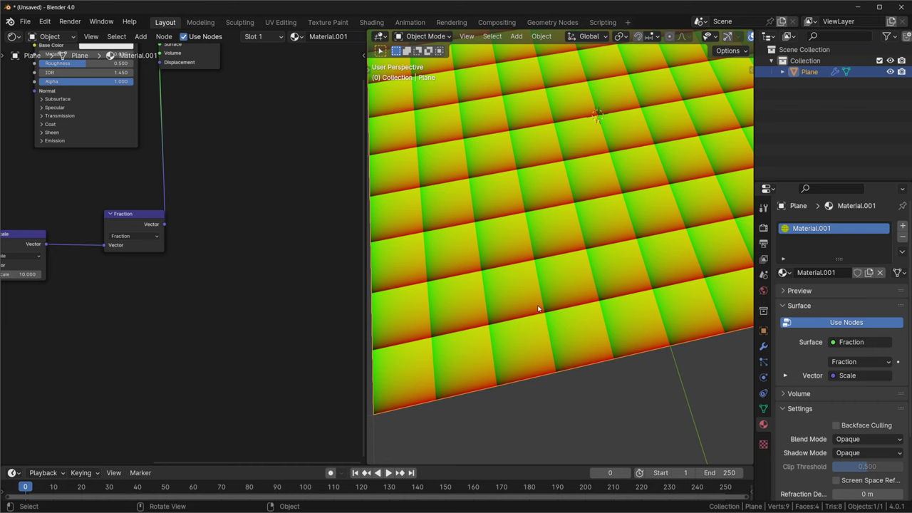
Widen the node editor and set the Scale node after the 0.5 Subtract to factor 2.
drag(367, 293, 416, 289)
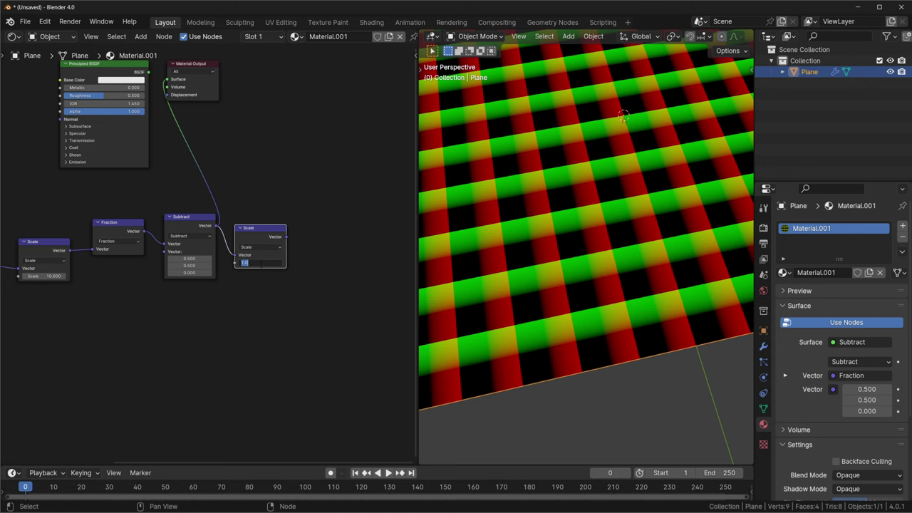
text(2)
key(Return)
ctrl+shift+click(265, 237)
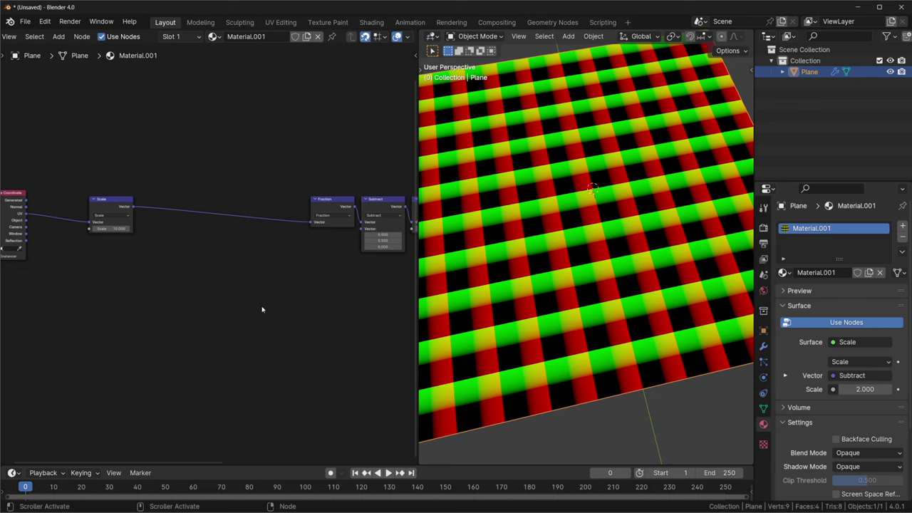
Build a Separate XYZ Y → Floored Modulo 2 → Truncate chain and preview the stripes.
ctrl+shift+click(110, 214)
drag(133, 207, 157, 283)
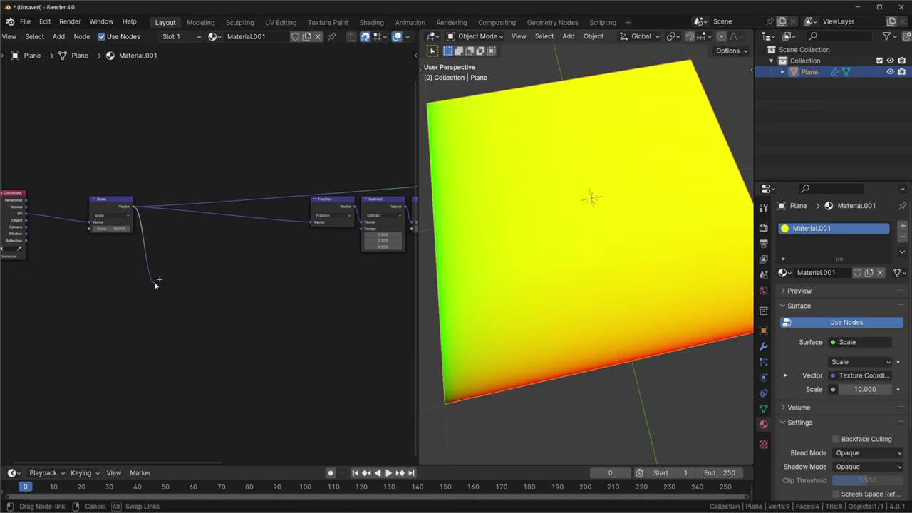
drag(155, 283, 156, 283)
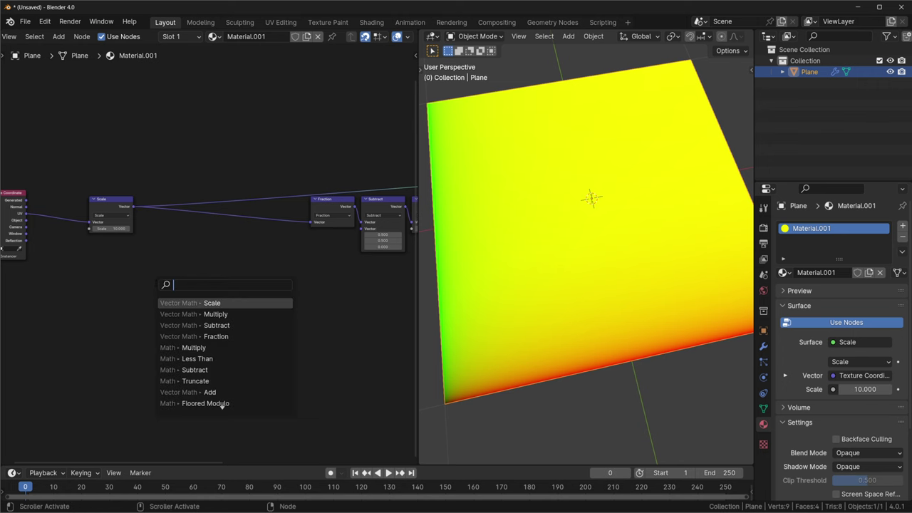
drag(154, 268, 189, 261)
drag(242, 259, 273, 276)
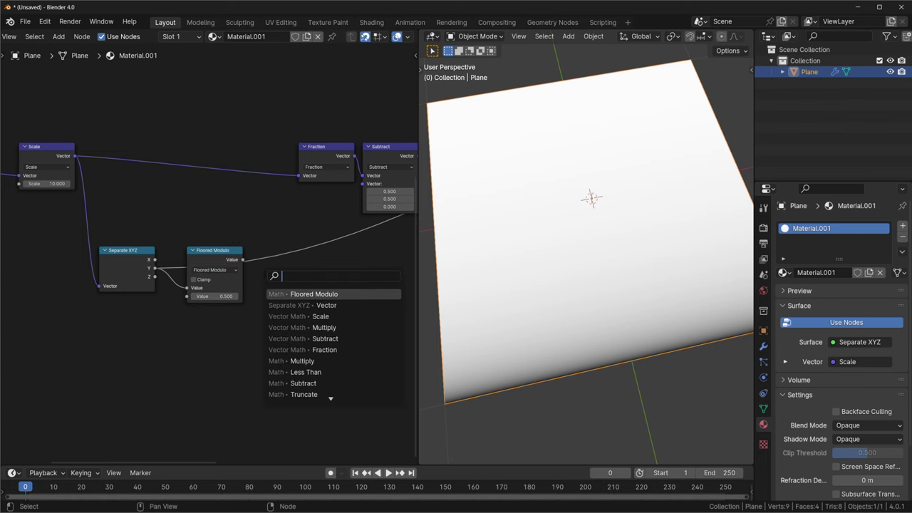
click(304, 394)
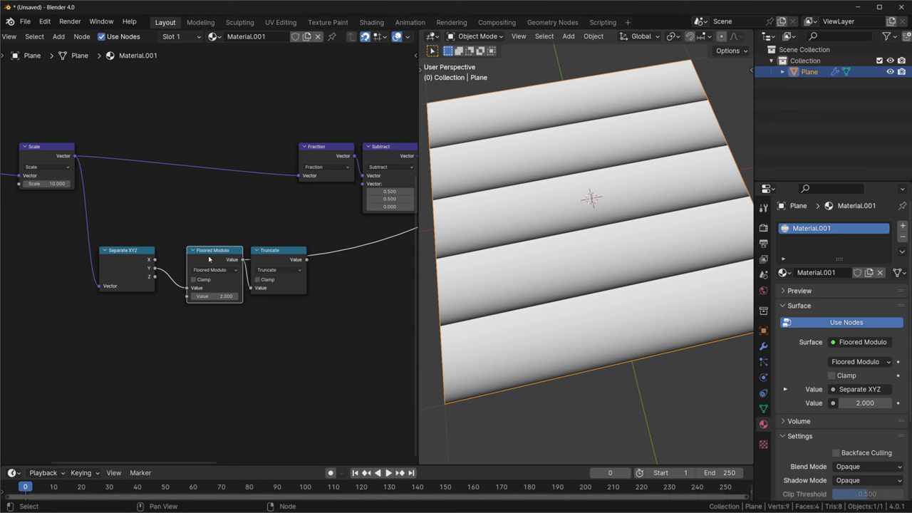
ctrl+shift+click(259, 268)
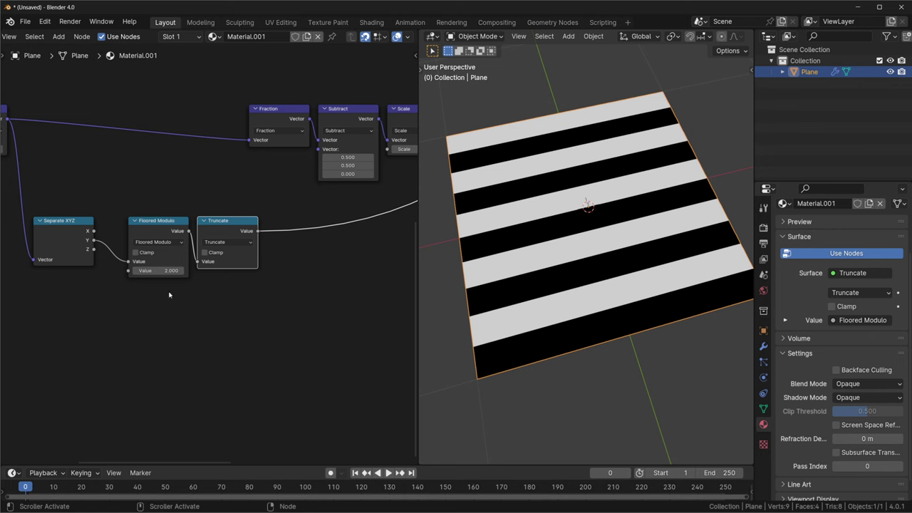
Duplicate the Floored Modulo and Truncate pair below the originals.
drag(148, 301, 260, 207)
key(shift+d)
click(262, 359)
Add a Multiply after Truncate and feed it into an Add inserted before Fraction.
ctrl+shift+click(226, 305)
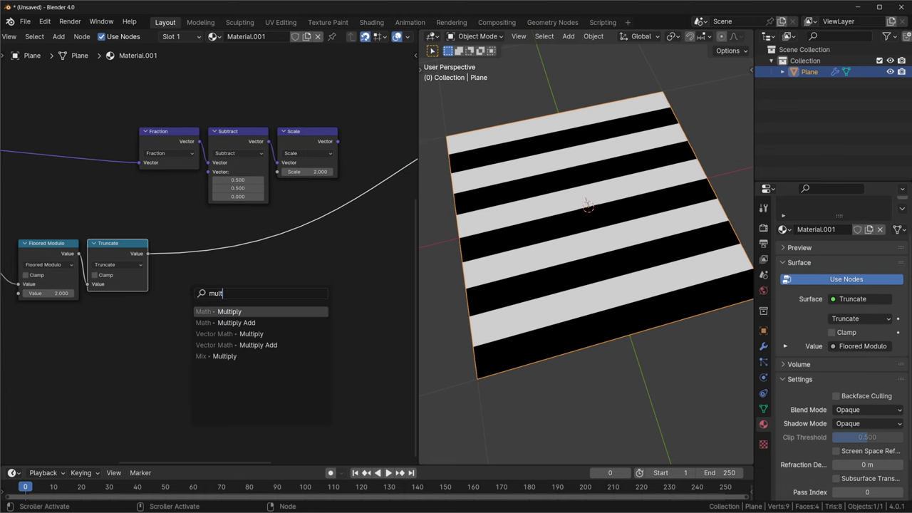
key(Return)
click(191, 256)
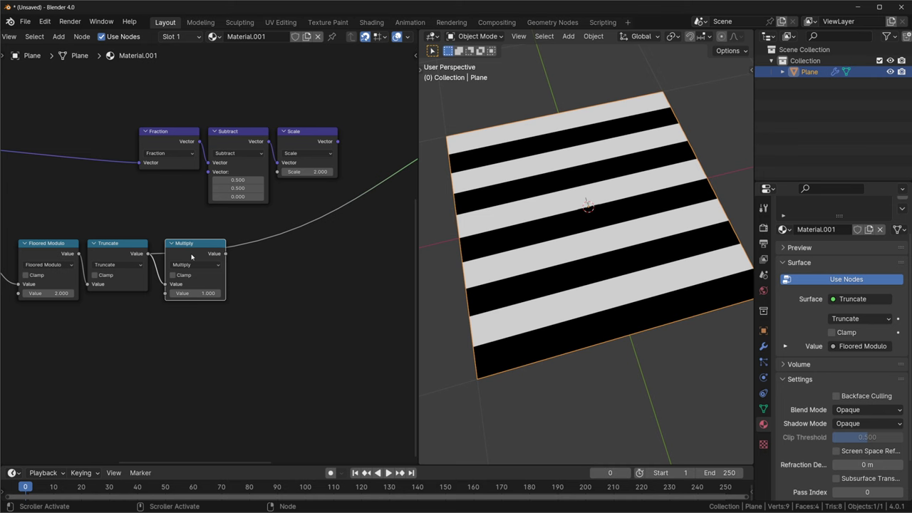
drag(227, 254, 264, 254)
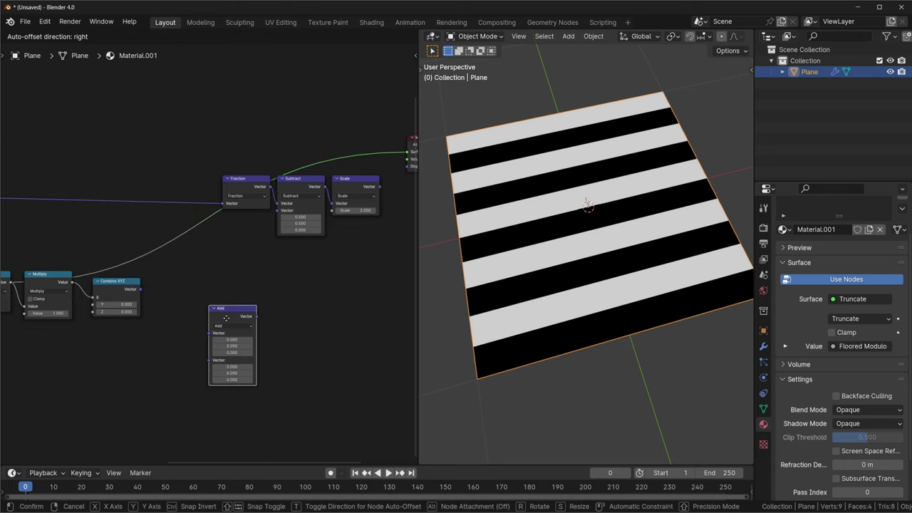
drag(225, 317, 173, 194)
click(250, 214)
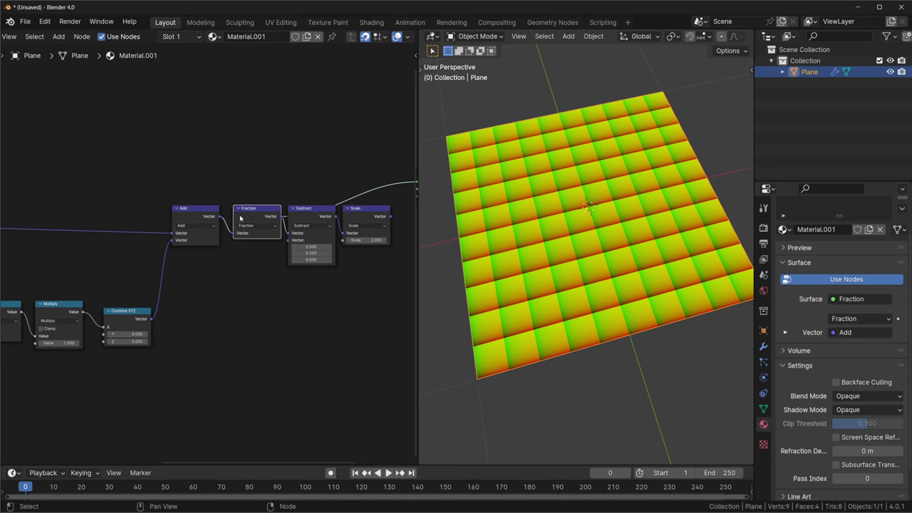
Set the row offset multiplier to 0.690.
scroll(84, 350, up, 3)
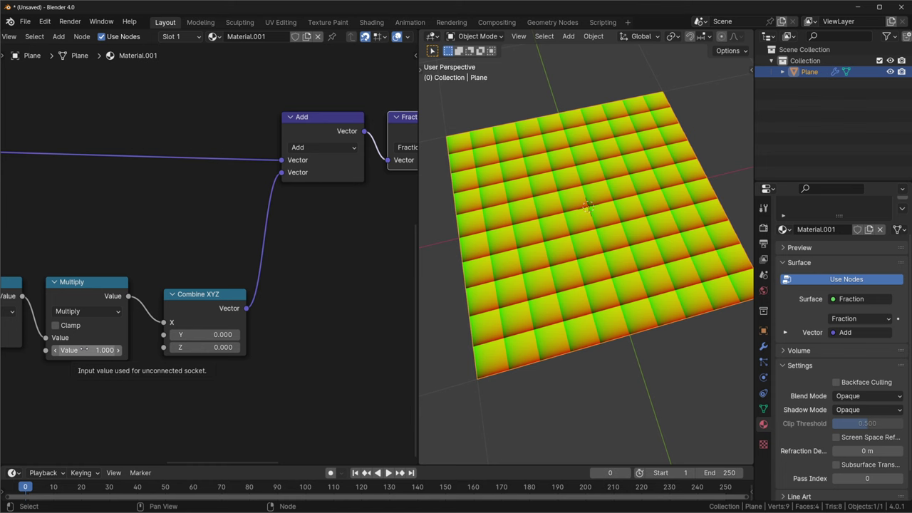
key(shift)
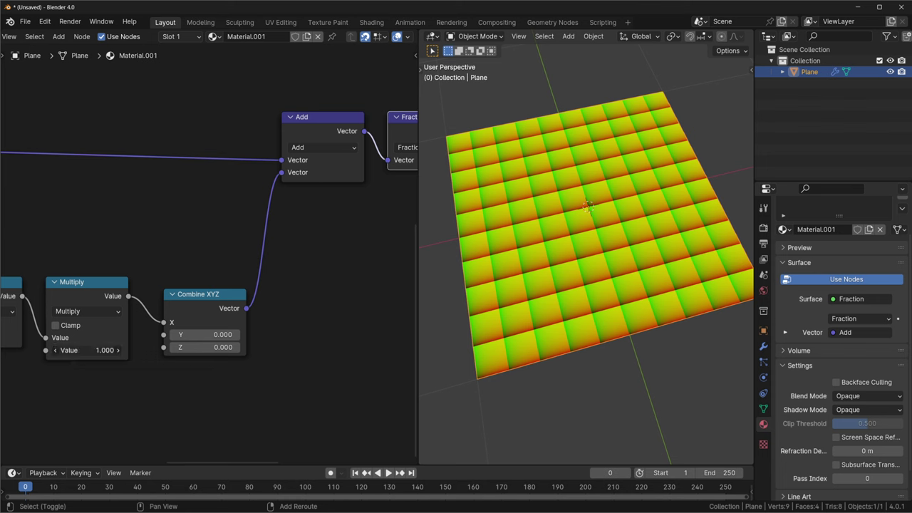
shift+drag(93, 350, 390, 348)
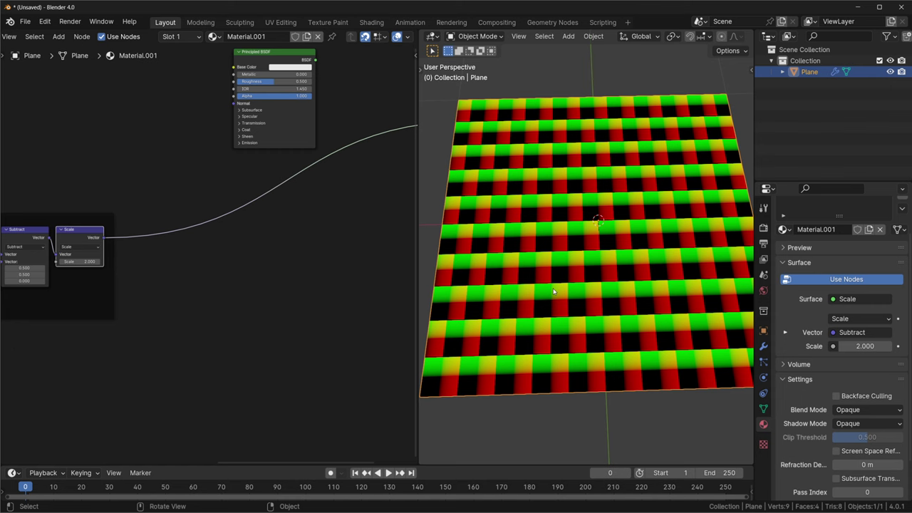
drag(418, 290, 295, 285)
scroll(502, 253, up, 4)
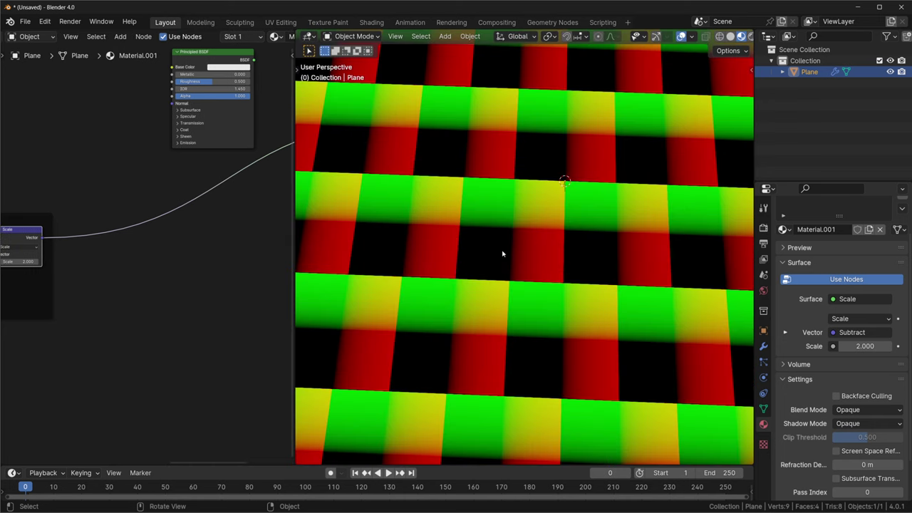
mouse_move(516, 278)
mouse_down()
mouse_move(550, 239)
mouse_move(464, 232)
mouse_up()
drag(542, 242, 618, 282)
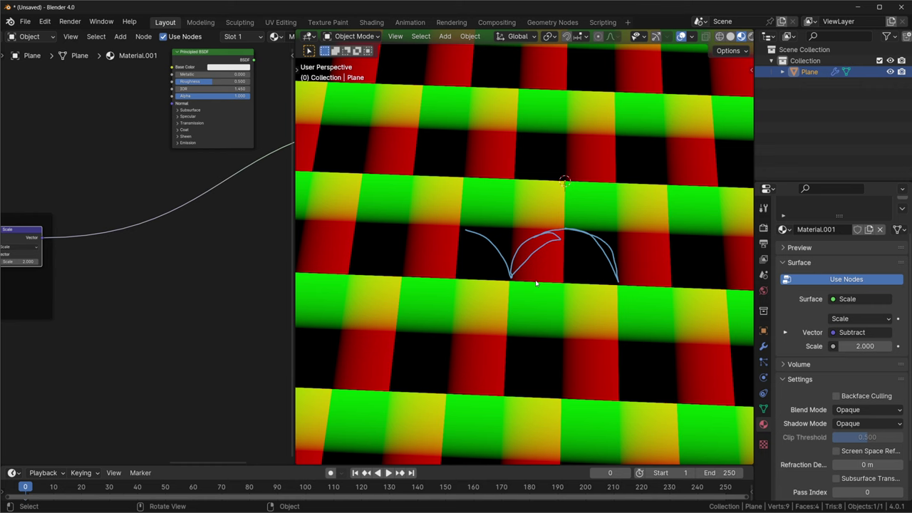
drag(397, 275, 458, 235)
drag(617, 283, 625, 392)
drag(510, 278, 499, 390)
drag(402, 390, 401, 277)
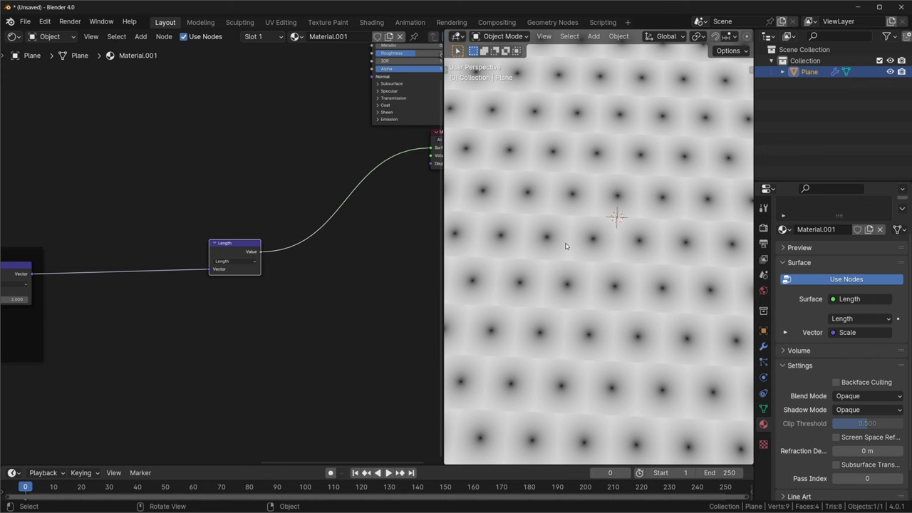
Insert a Vector Math Subtract before Length and shift the distance centre along X.
click(160, 236)
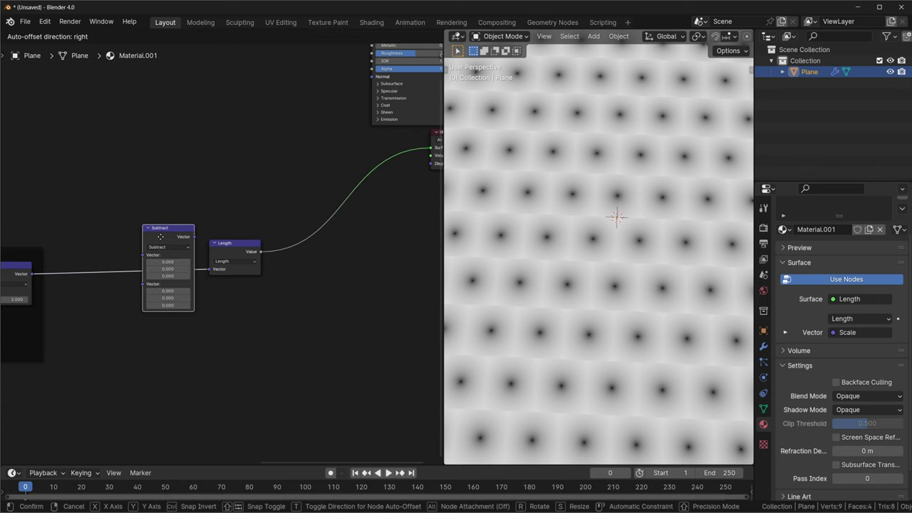
click(151, 242)
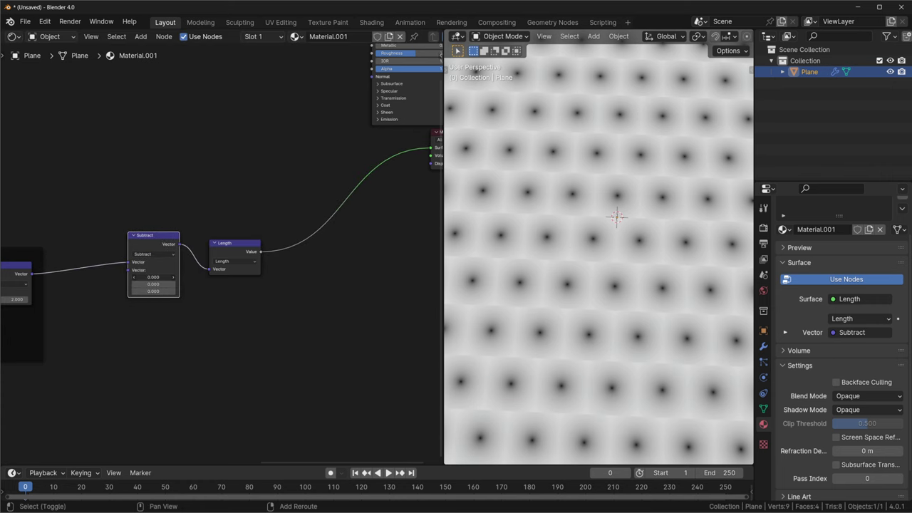
mouse_move(153, 277)
mouse_down()
mouse_move(186, 277)
mouse_move(153, 276)
mouse_up()
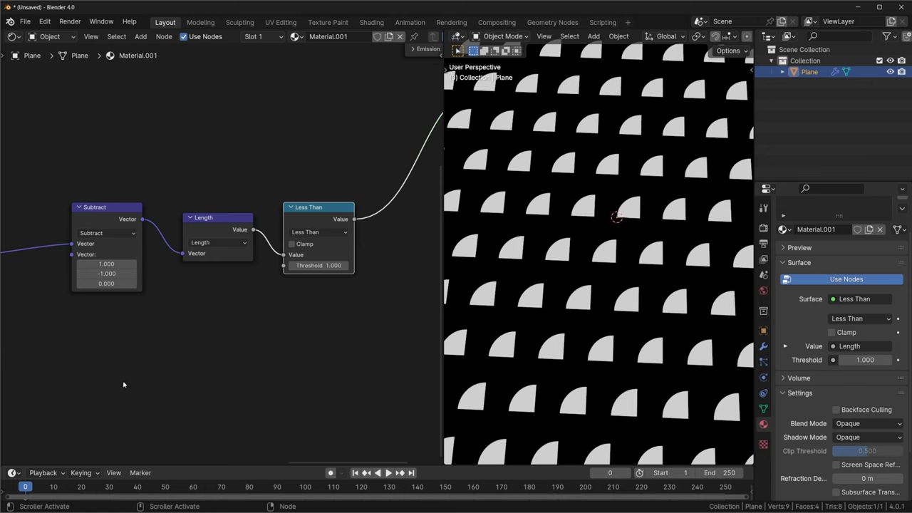
Duplicate Subtract and Length, edit the copy's X offset, and preview the Length and Less Than results.
middle_drag(218, 237, 255, 218)
key(shift+d)
click(249, 351)
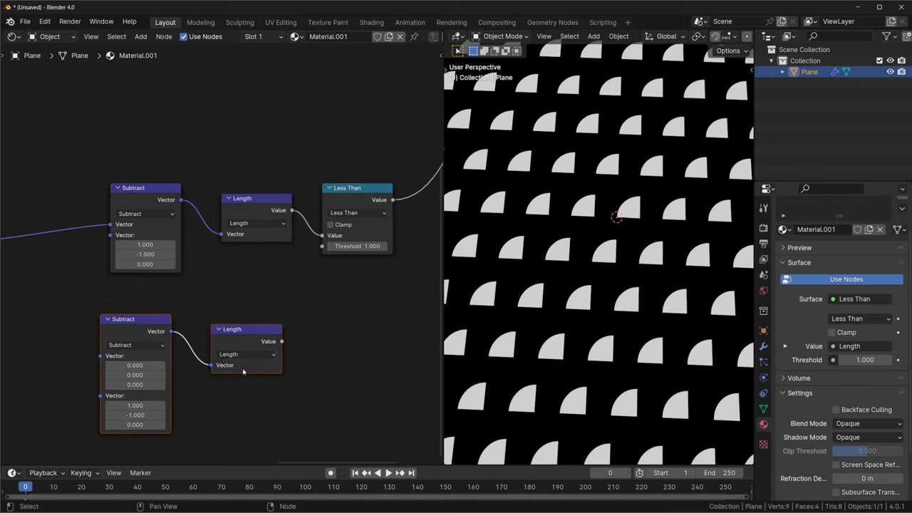
middle_drag(249, 351, 289, 330)
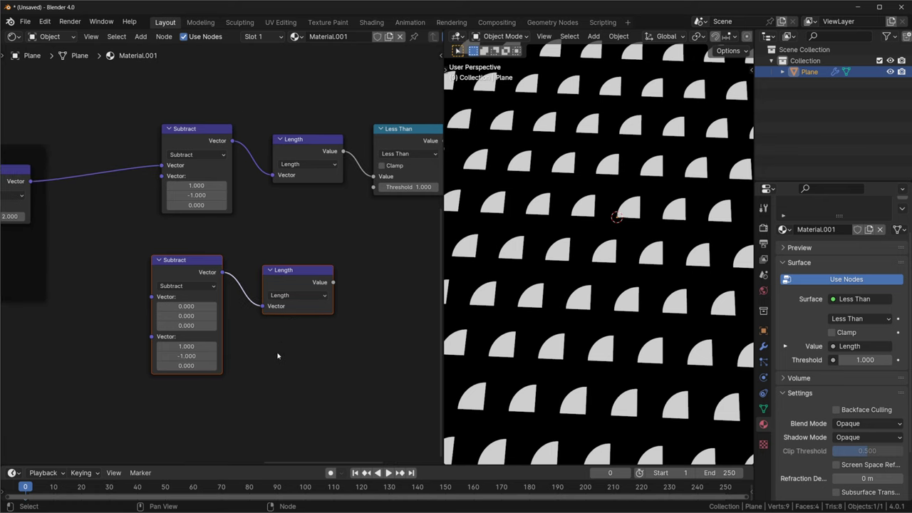
click(186, 346)
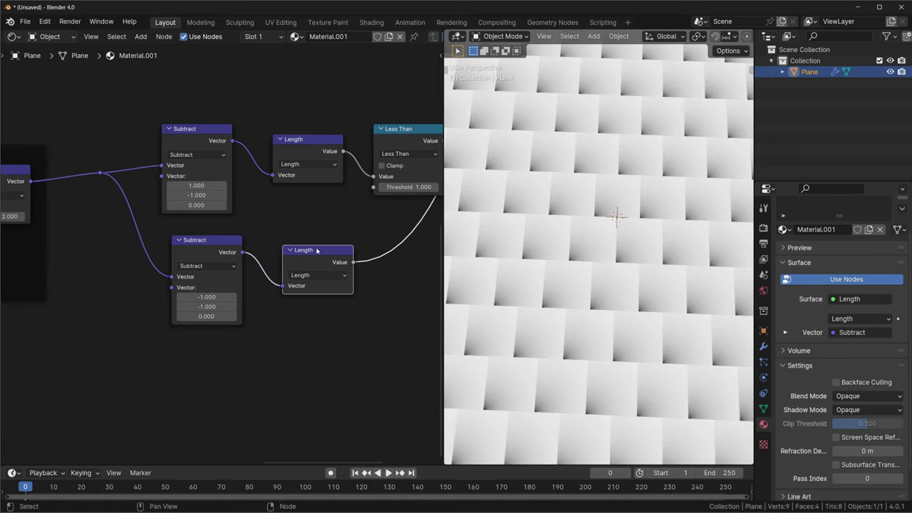
ctrl+shift+click(319, 153)
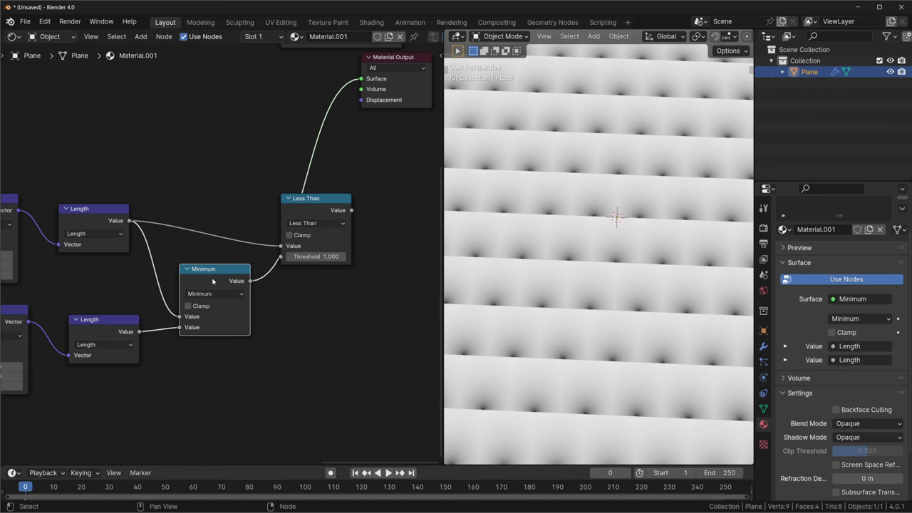
ctrl+shift+click(312, 209)
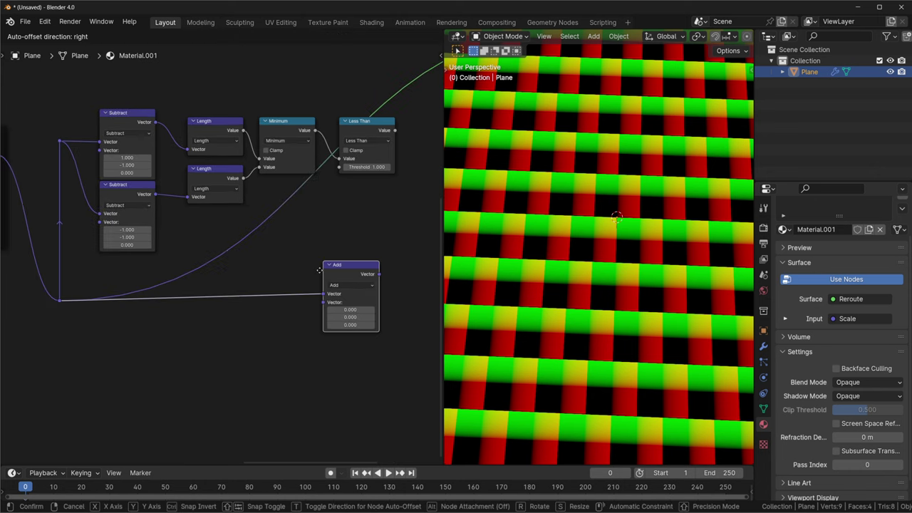
Offset the tile coordinates in Y by the Less Than mask scaled by (0, 2, 0).
click(319, 269)
click(362, 317)
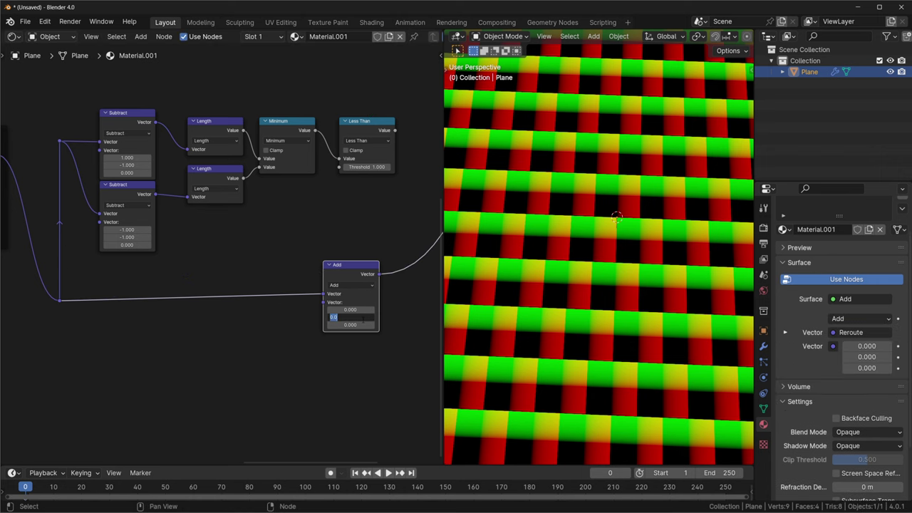
text(2)
key(Return)
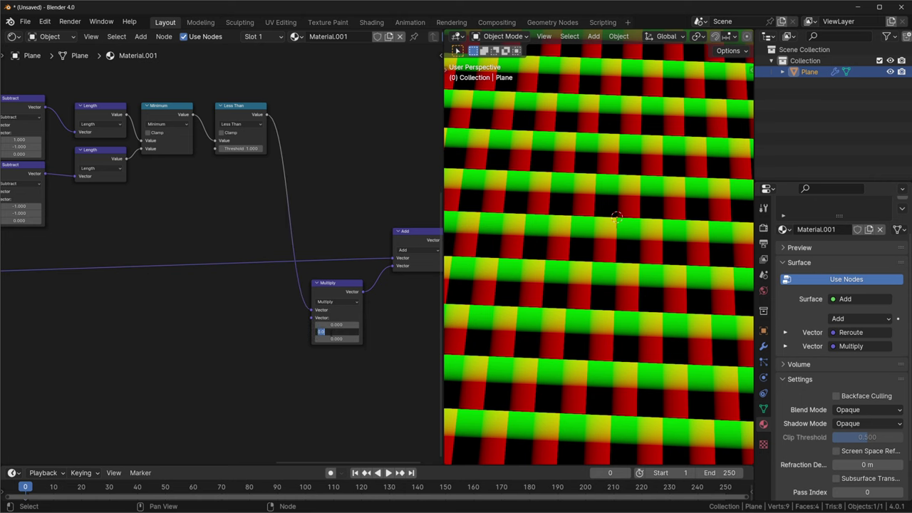
text(1)
key(Return)
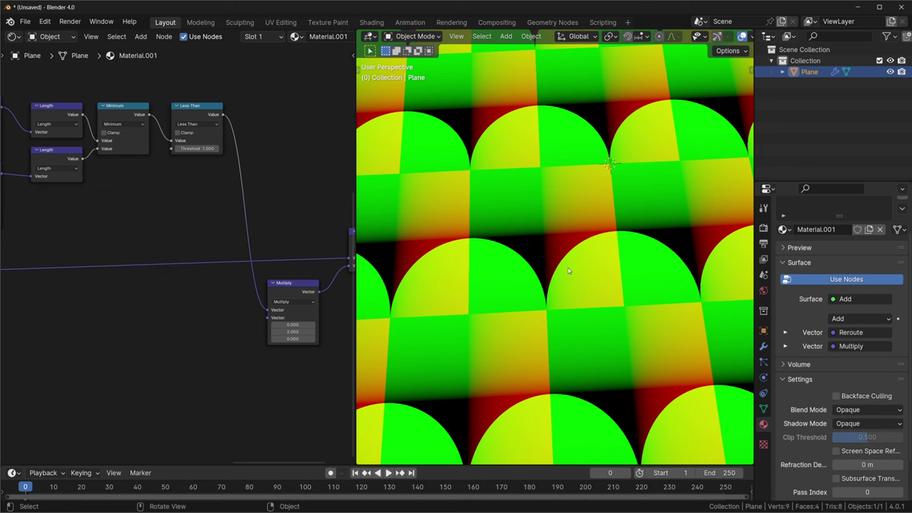
Sketch annotation guide lines marking the scale edges over the plane.
mouse_move(453, 285)
mouse_down()
mouse_move(552, 291)
mouse_move(549, 274)
mouse_up()
drag(461, 350, 547, 349)
drag(552, 286, 618, 292)
mouse_move(566, 280)
mouse_down()
mouse_move(516, 266)
mouse_move(563, 253)
mouse_move(527, 250)
mouse_move(561, 257)
mouse_up()
drag(509, 225, 515, 230)
Add a Separate XYZ node via the 'separate' node search.
scroll(64, 285, down, 2)
key(shift+a)
text(separate)
key(Return)
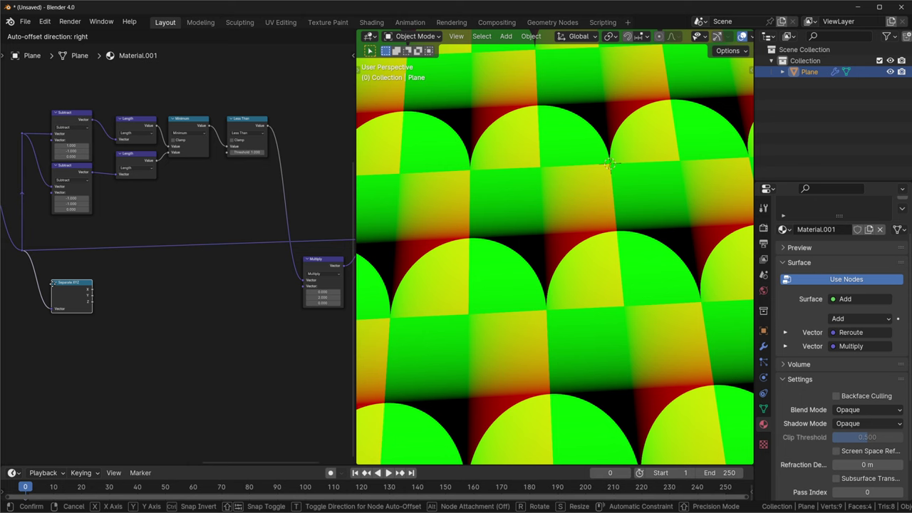
Place the Separate XYZ node and add a Math Sign node on its X output.
click(52, 283)
scroll(126, 292, up, 2)
key(shift+a)
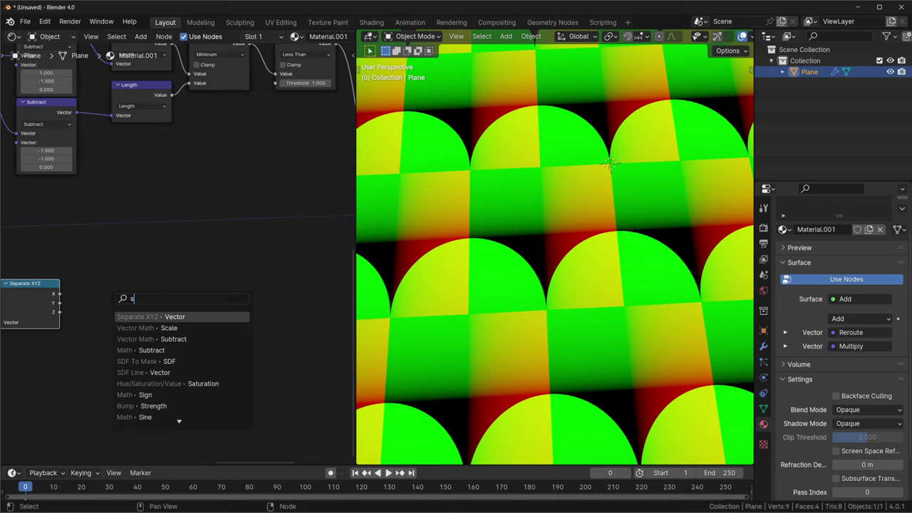
text(sign)
key(Return)
click(165, 247)
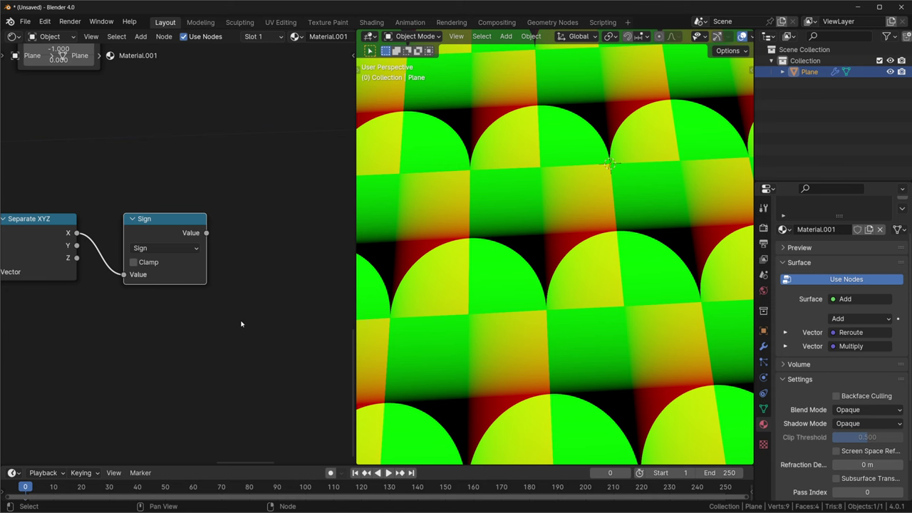
Preview the Sign result on the plane and negate it with a Math Multiply.
ctrl+shift+click(204, 250)
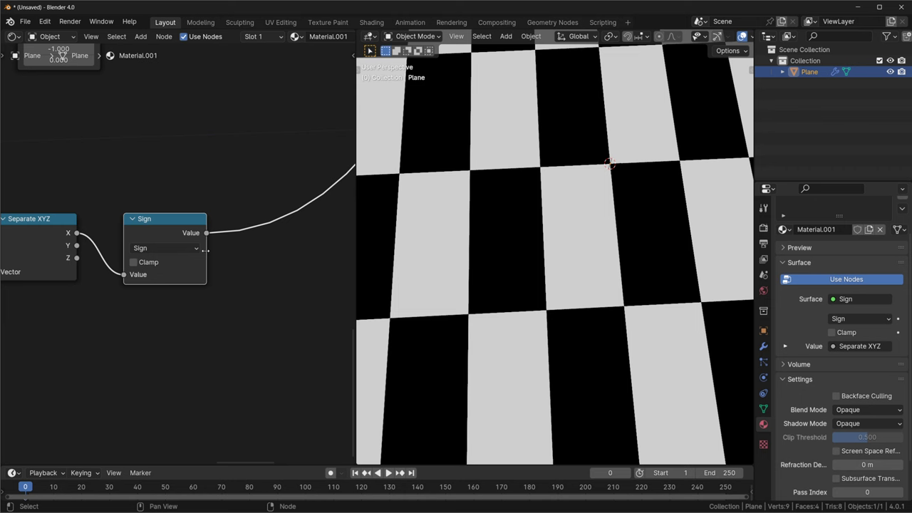
drag(207, 232, 271, 245)
click(303, 352)
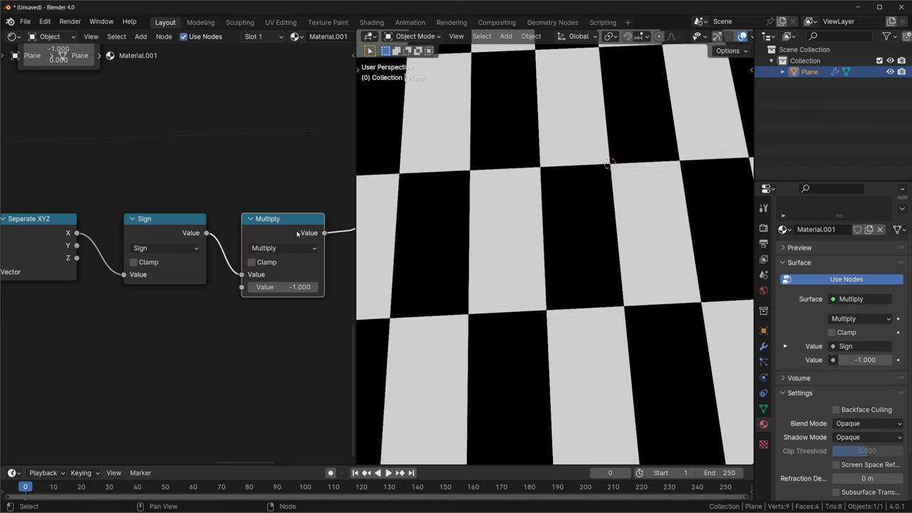
scroll(297, 232, down, 3)
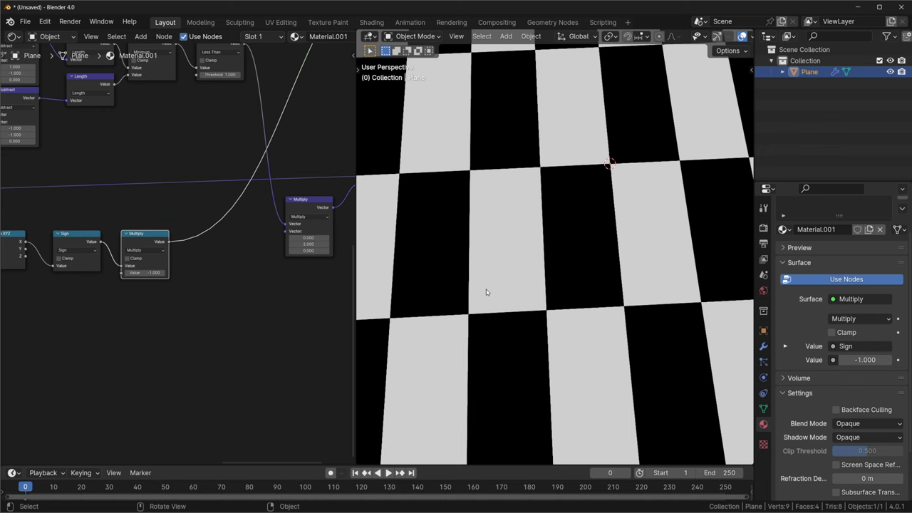
Insert a Combine XYZ node, set its Y value, and connect the sign into X.
click(226, 238)
click(226, 249)
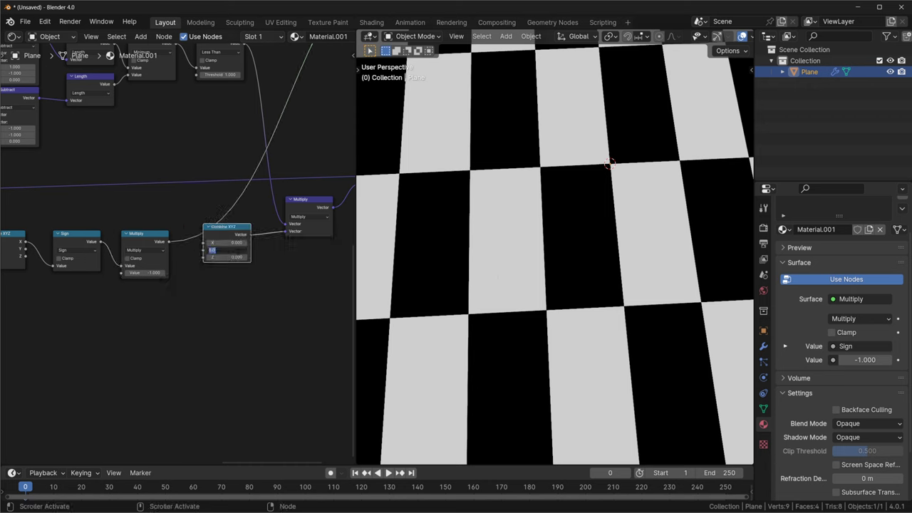
text(1)
key(Return)
drag(169, 241, 211, 244)
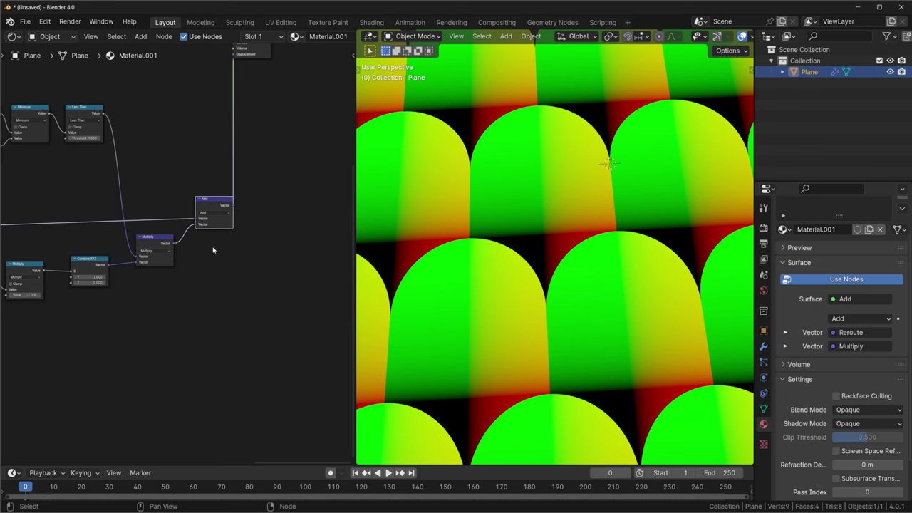
Delete the negating Multiply node and negate Combine XYZ's Y value to -2.
scroll(188, 314, up, 2)
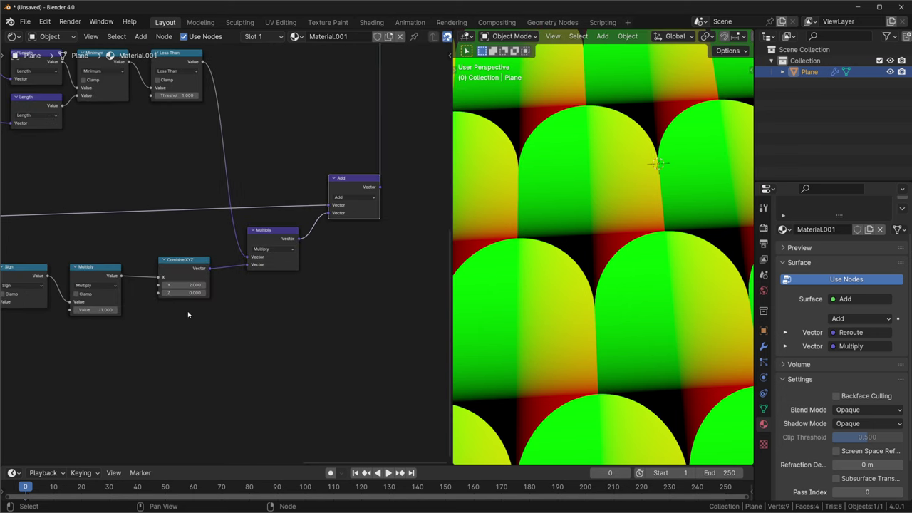
drag(136, 238, 71, 362)
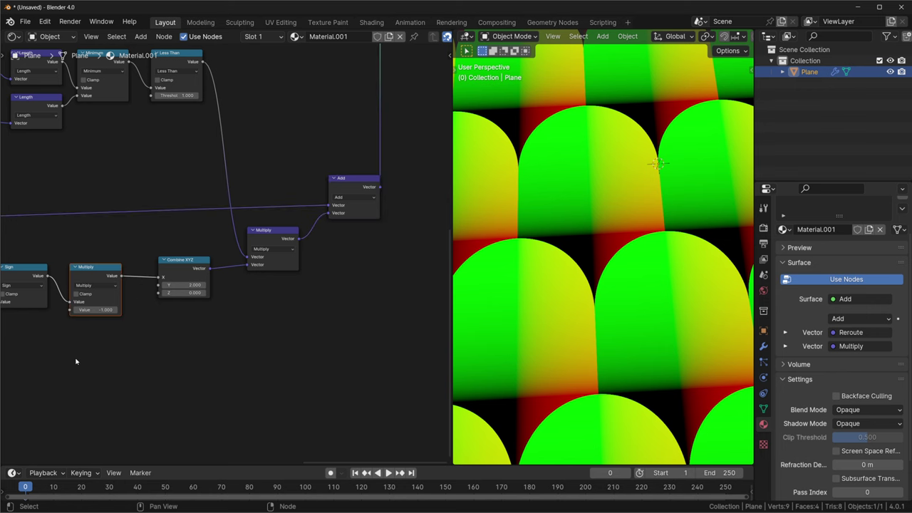
key(ctrl+x)
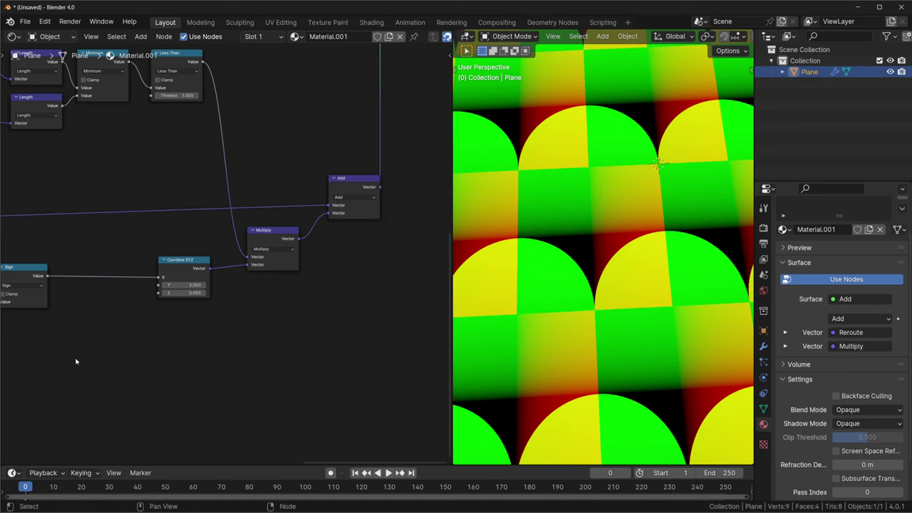
key(minus)
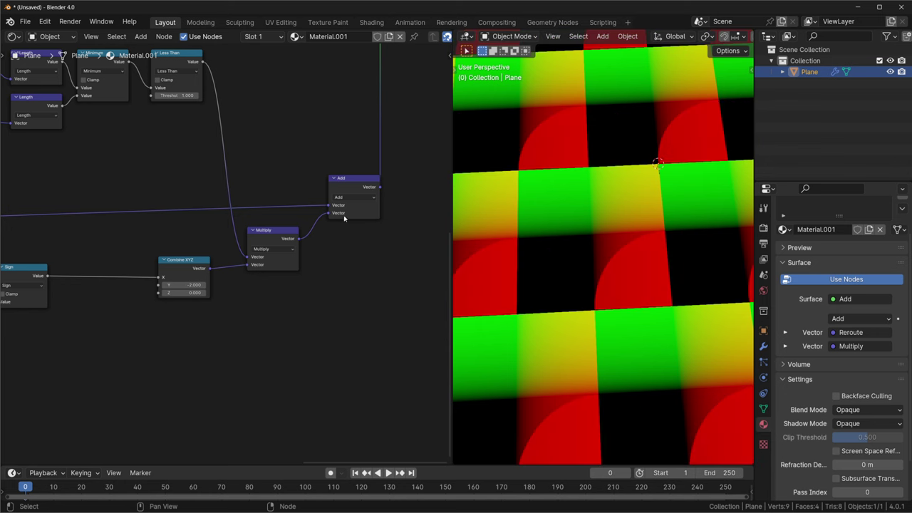
Switch the Add node to Subtract and set both Multiply nodes' Y factor to 0.5.
click(350, 197)
click(345, 223)
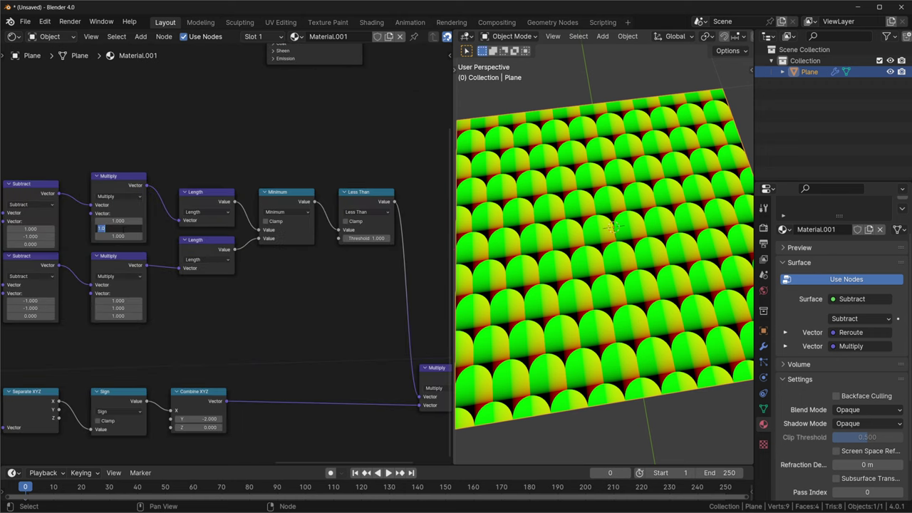
text(0.5)
key(Return)
key(ctrl+v)
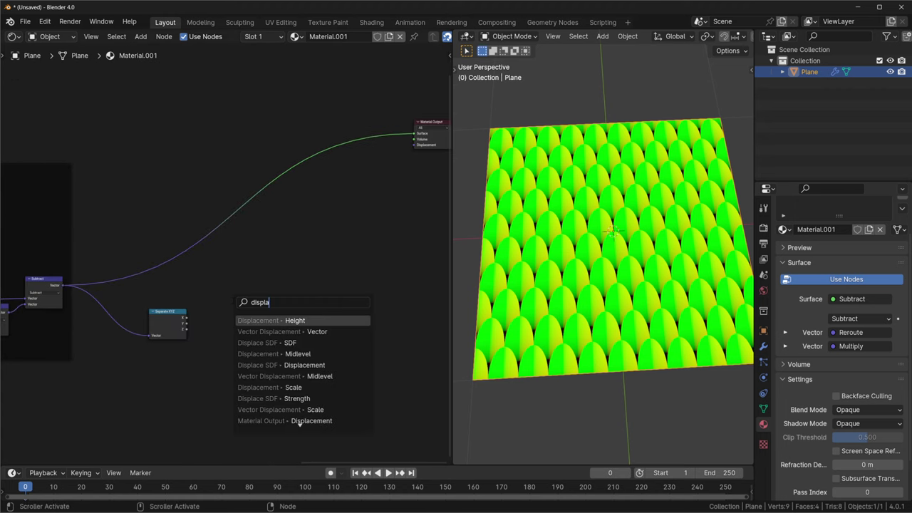
Add a Displacement node and connect it to the Material Output's Displacement input.
click(299, 421)
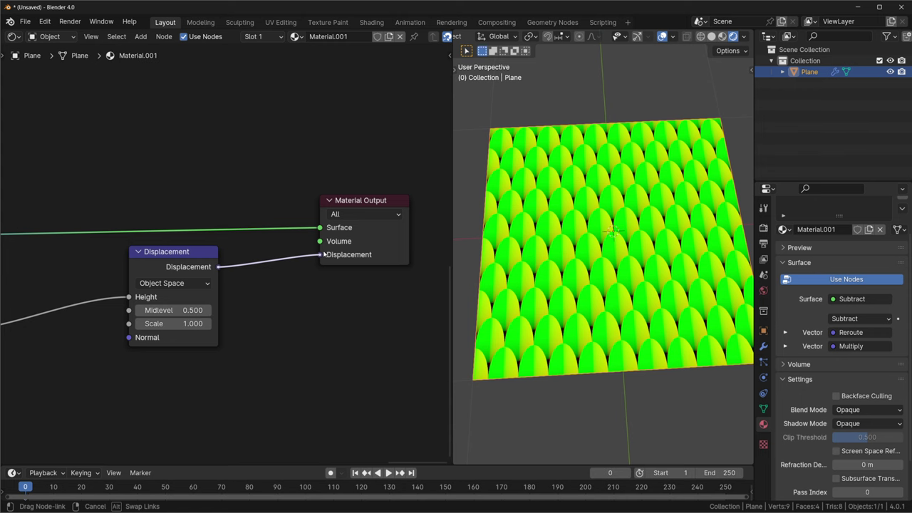
drag(324, 255, 322, 254)
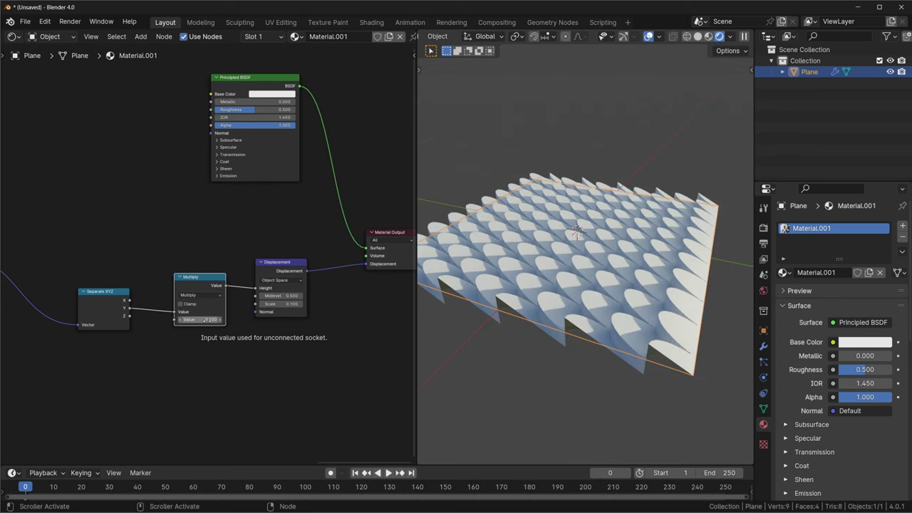
Set the height multiplier to 0.400 and sketch the intended scale profile above the plane.
drag(204, 319, 264, 319)
click(200, 319)
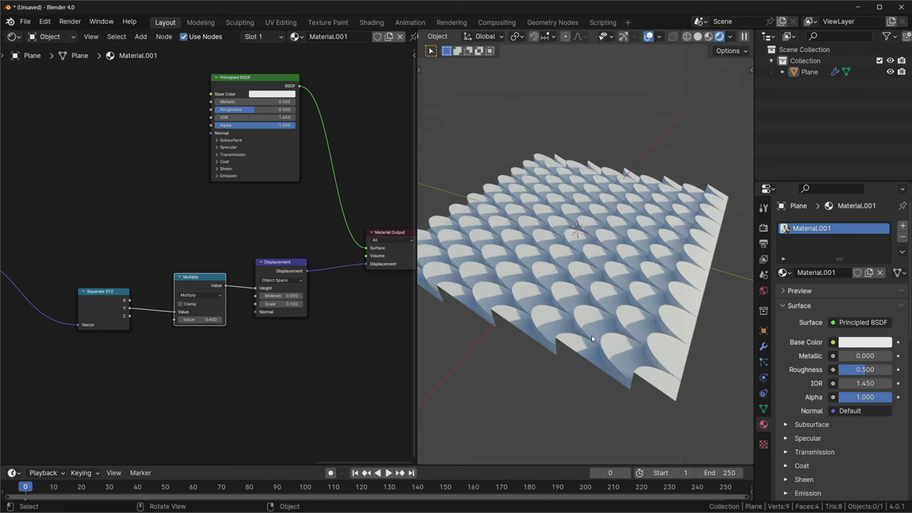
drag(617, 165, 506, 168)
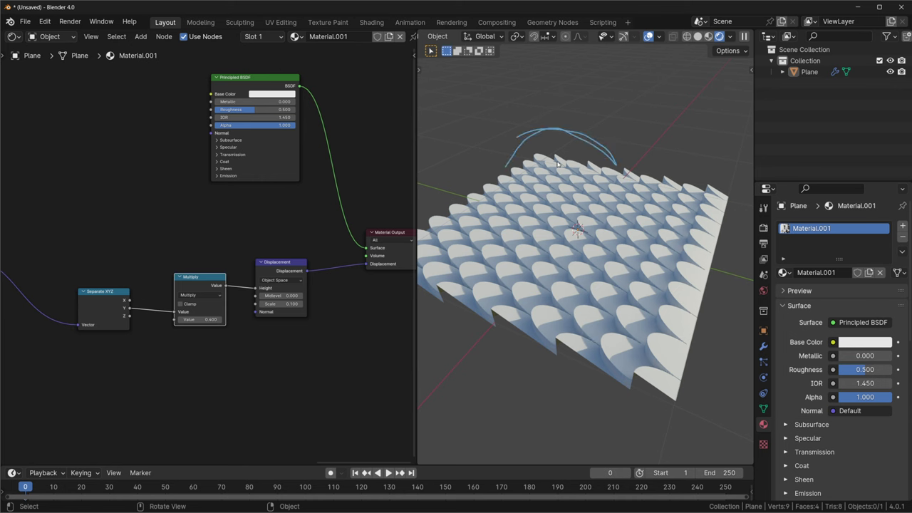
mouse_move(555, 104)
mouse_down()
mouse_move(556, 148)
mouse_move(553, 118)
mouse_move(575, 115)
mouse_move(622, 142)
mouse_up()
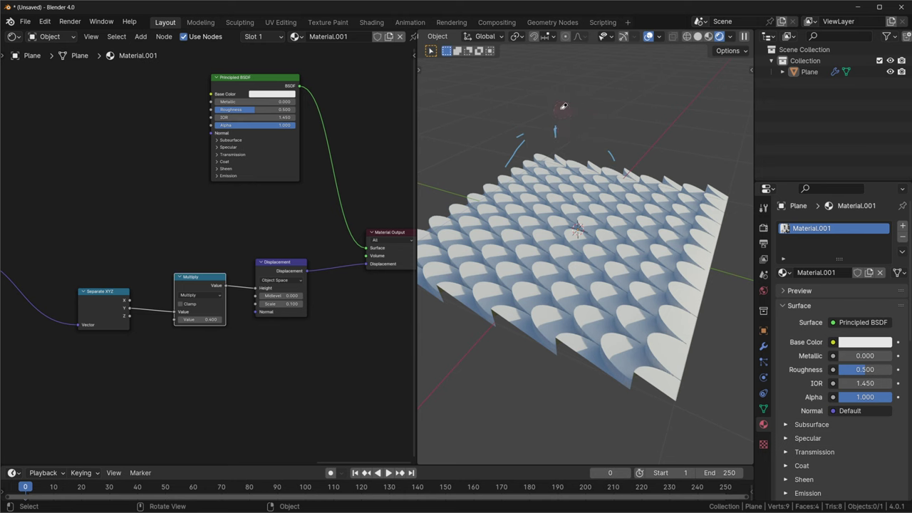
Branch a Length node off the Subtract output.
scroll(64, 250, left, 3)
drag(63, 250, 174, 249)
click(203, 335)
click(183, 212)
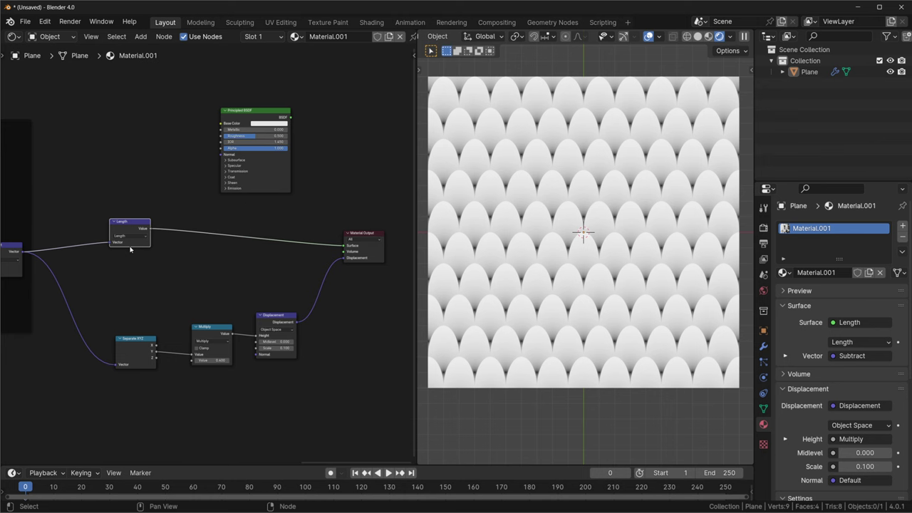
Set the new Subtract node's Y offset to 1.5.
scroll(129, 249, up, 2)
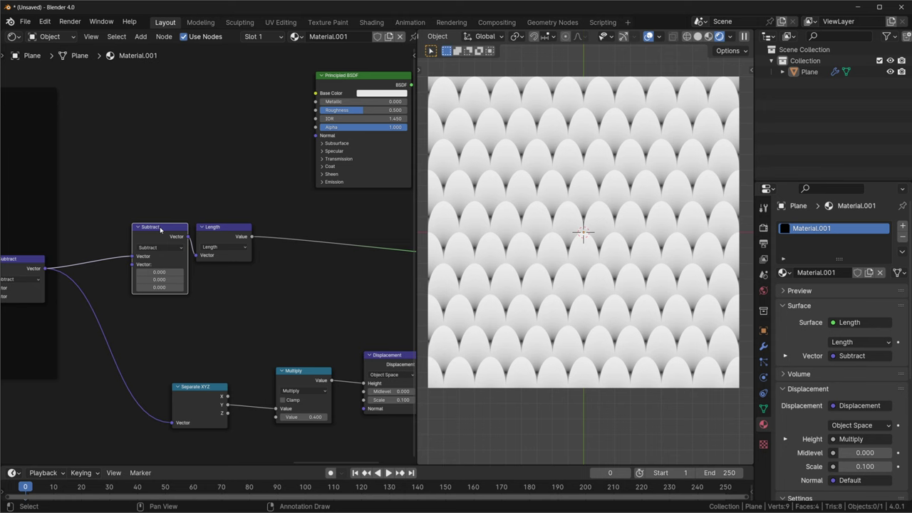
click(162, 279)
text(1.5)
key(Return)
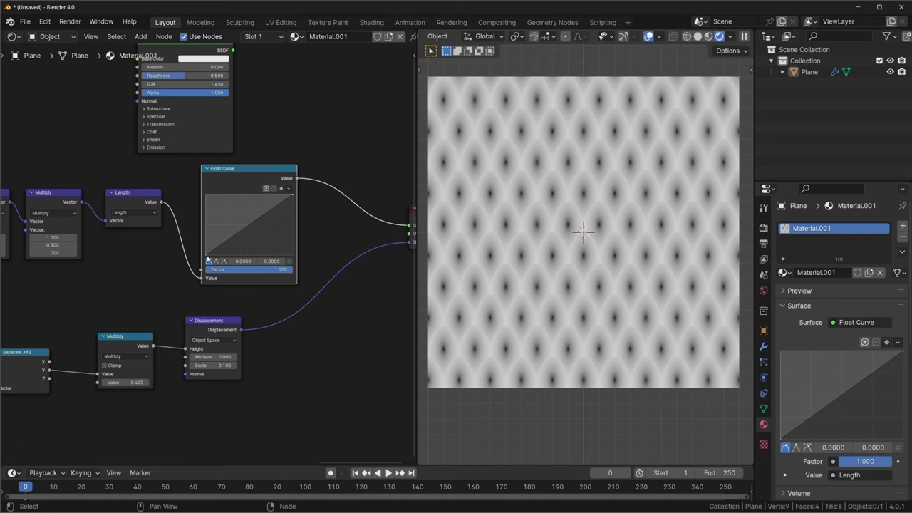
Flip the Float Curve to fall, add a middle point, and set the left endpoint to 0.5.
drag(208, 252, 293, 258)
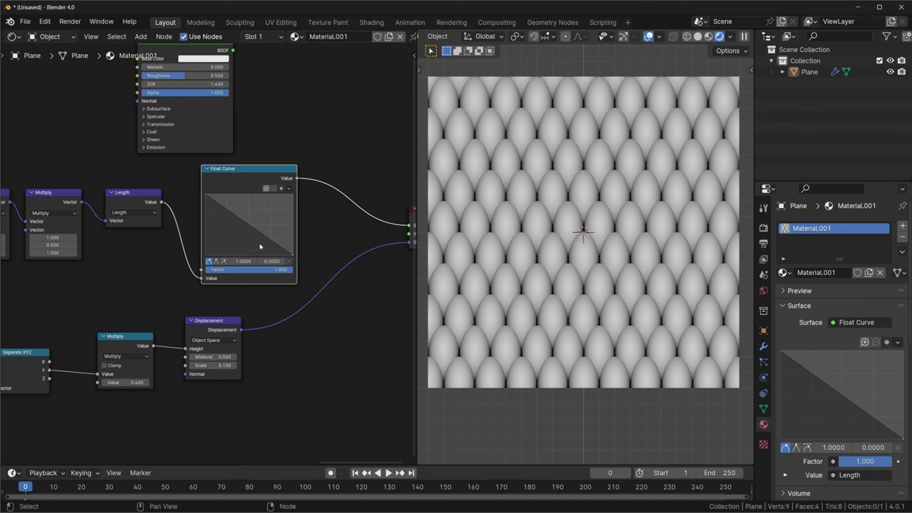
drag(258, 231, 252, 213)
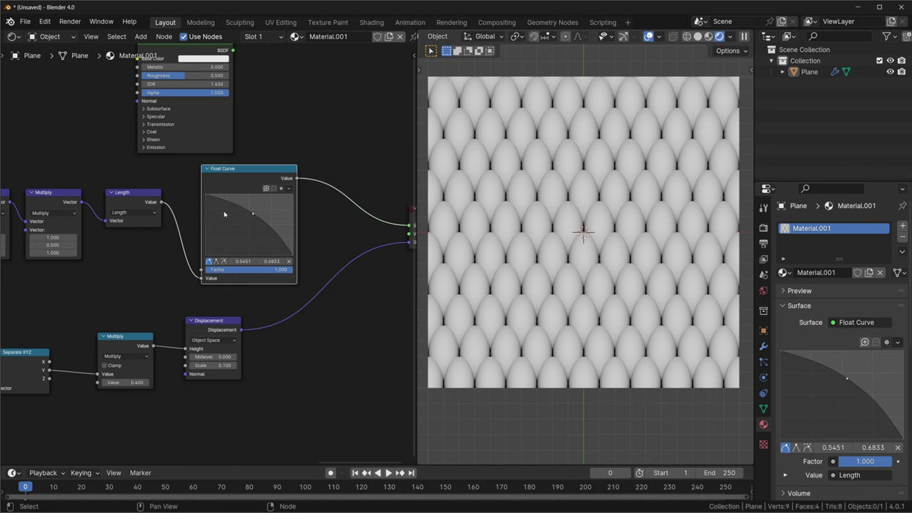
click(205, 196)
double_click(272, 260)
text(0.5)
key(Return)
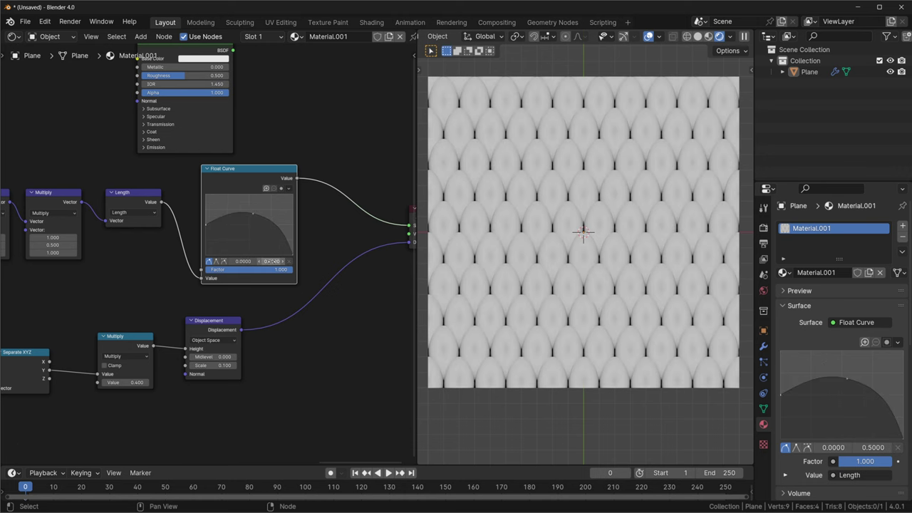
Position the Float Curve's middle point at 0.5, 0.4.
click(253, 214)
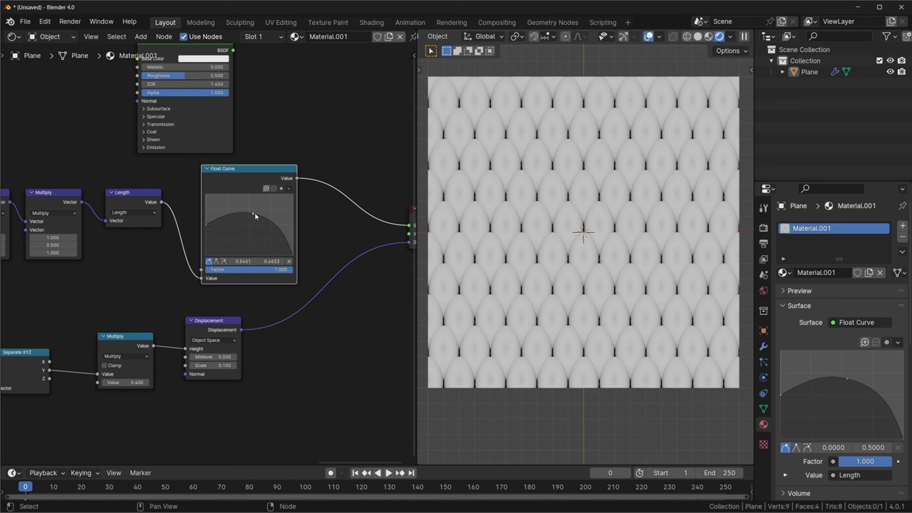
double_click(243, 261)
text(0.5)
key(Tab)
text(0.4)
key(Return)
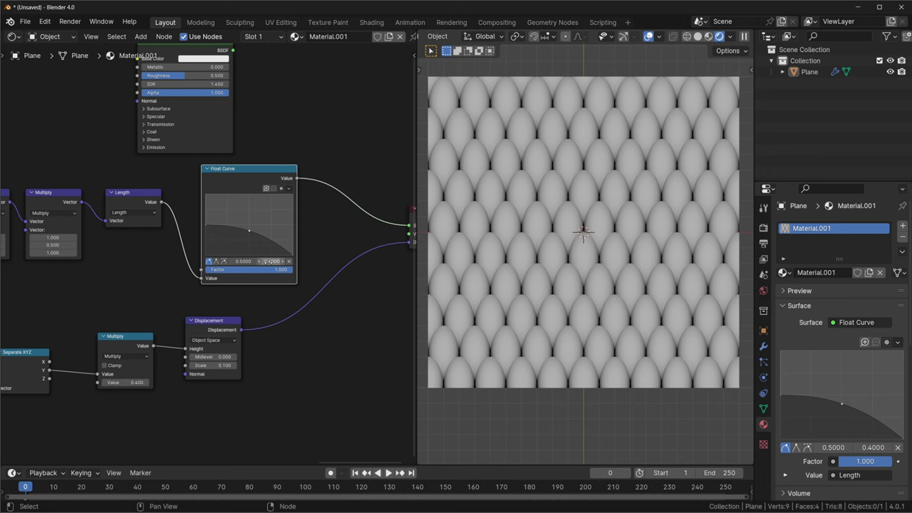
scroll(191, 190, down, 2)
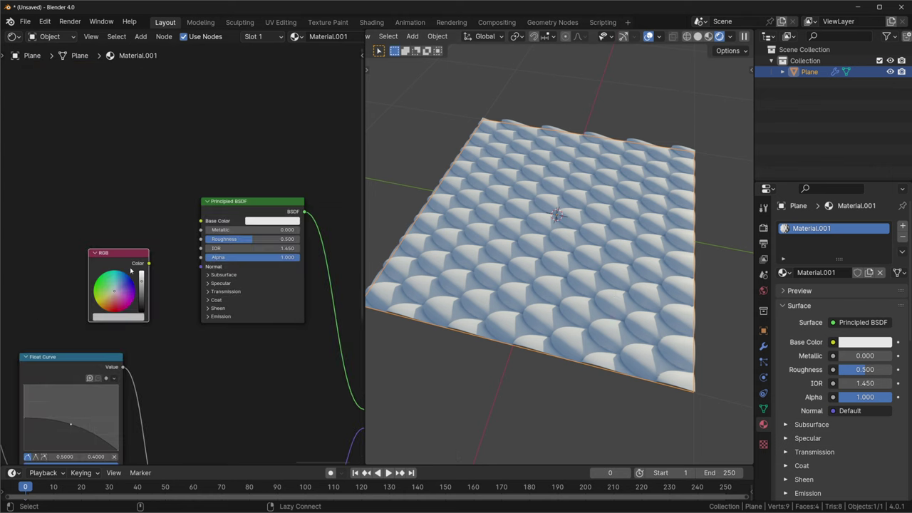
Link the RGB colour into Base Color and set it to a dark green.
drag(148, 263, 249, 248)
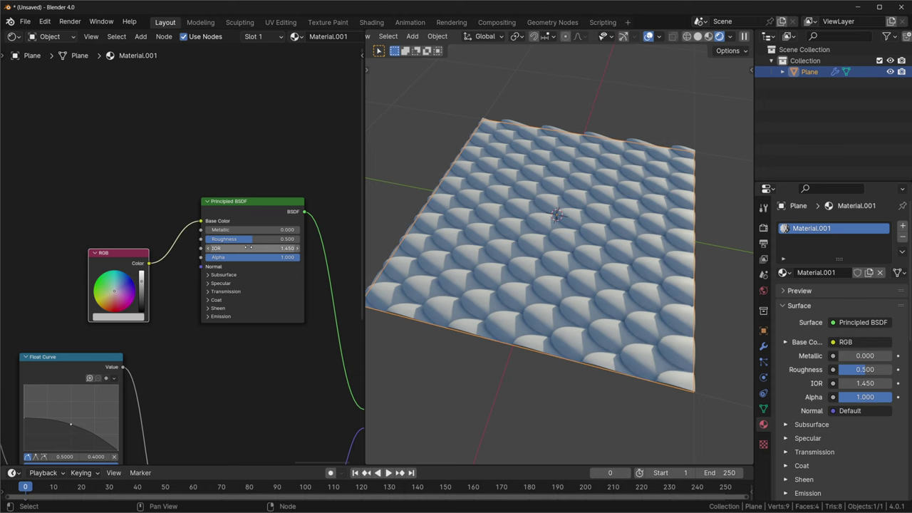
scroll(128, 288, up, 3)
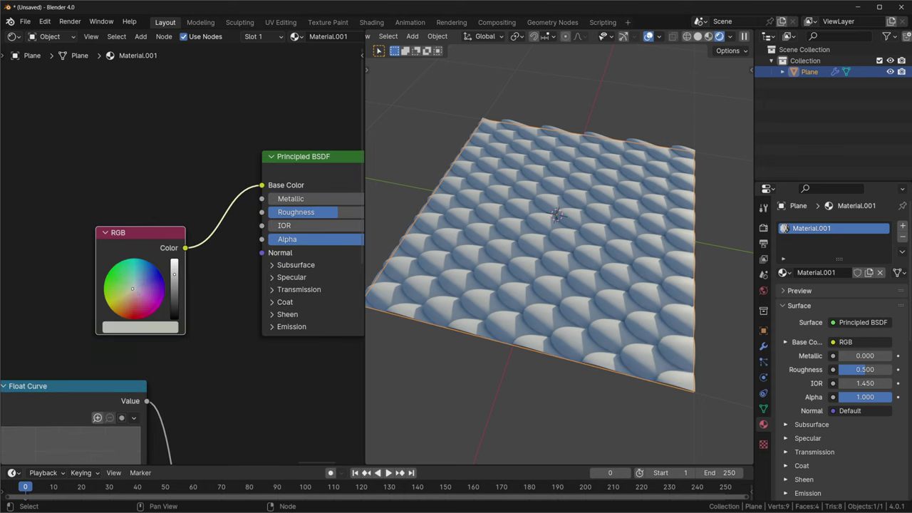
drag(132, 288, 123, 287)
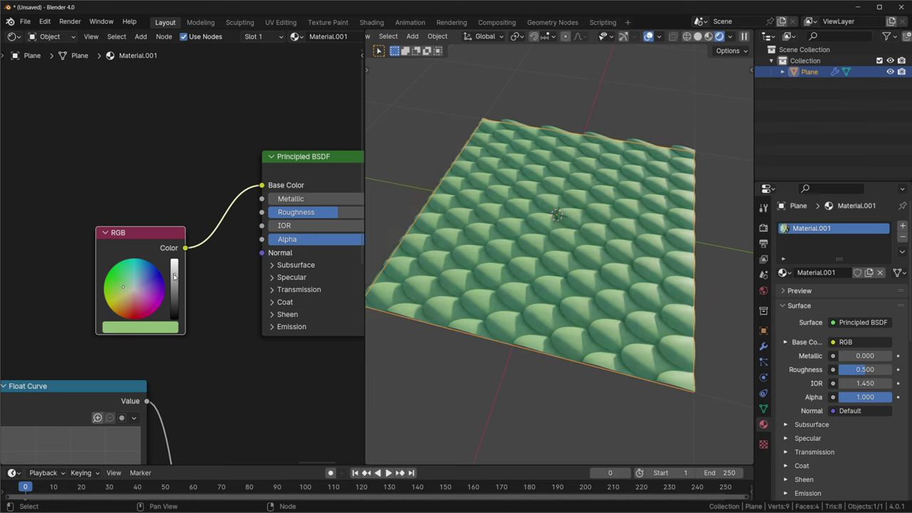
drag(174, 276, 174, 295)
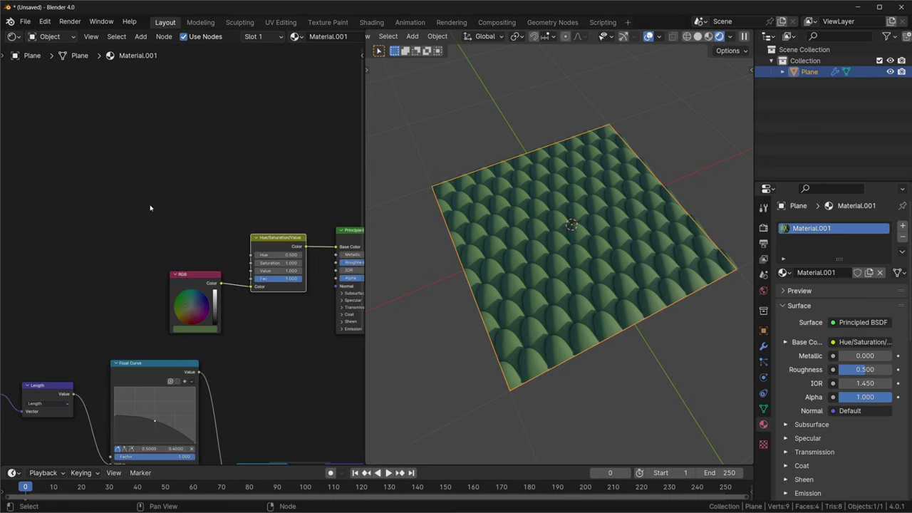
Add a Noise Texture node and set its Scale to 2.
key(shift+a)
text(noise)
key(Return)
click(86, 265)
double_click(85, 266)
text(2)
key(Return)
Route the noise Fac through Multiply Add (0.350, 0.325) into the Hue/Saturation/Value hue.
drag(110, 224, 251, 255)
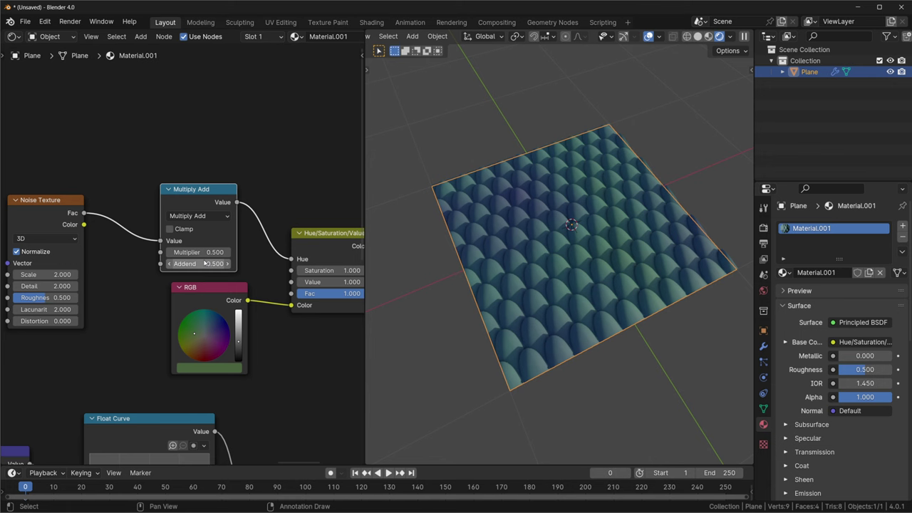
click(196, 252)
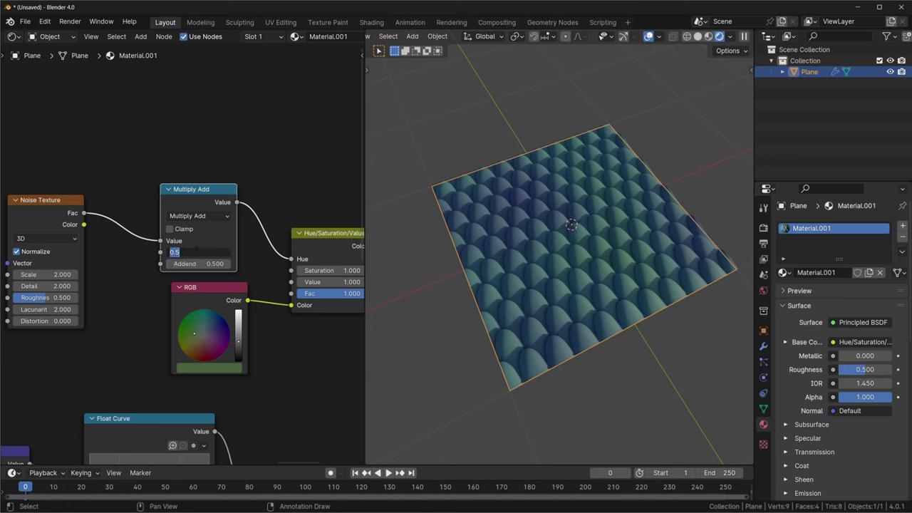
text(0.35)
key(Tab)
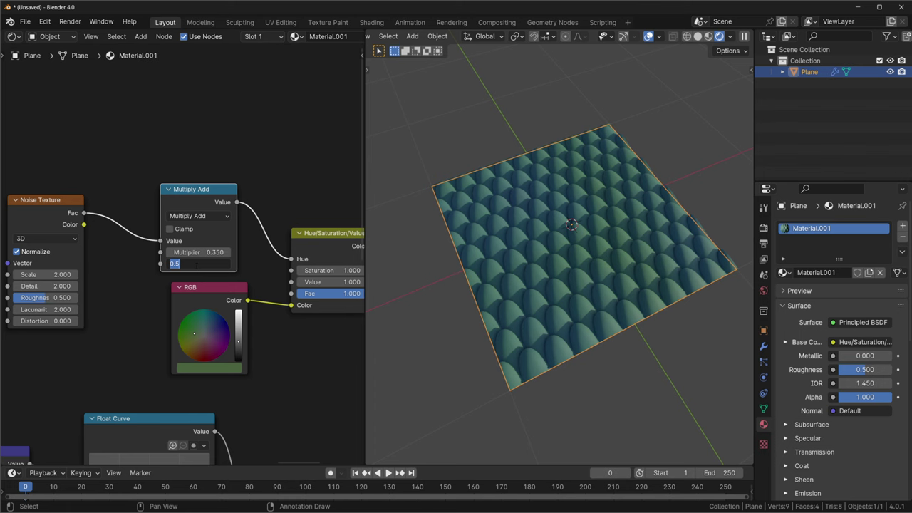
text(0.5-0.35*0.5)
key(Return)
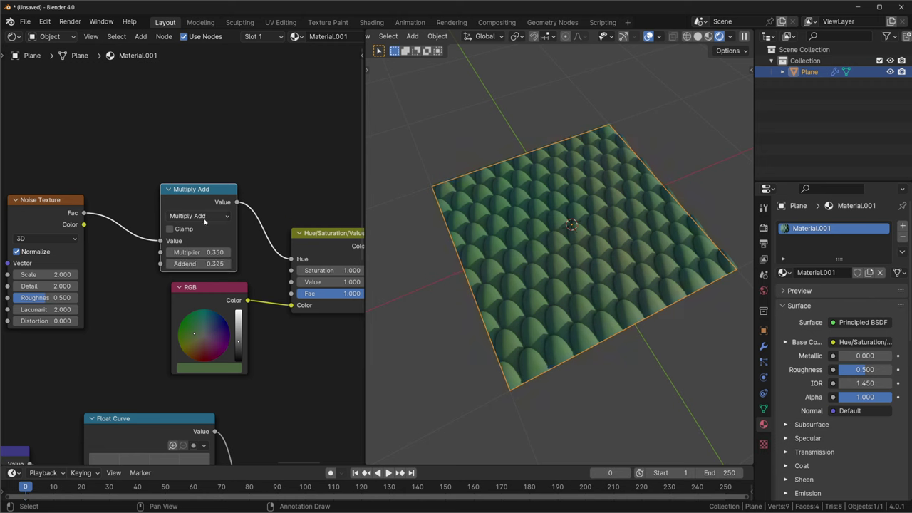
middle_drag(470, 260, 497, 263)
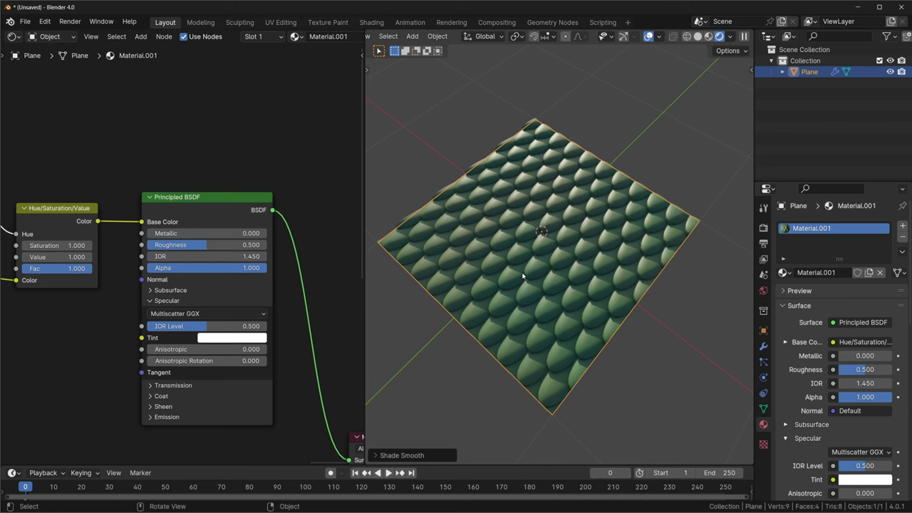
Set Principled BSDF Roughness to 0.4 and Specular IOR Level to 0.3.
double_click(206, 244)
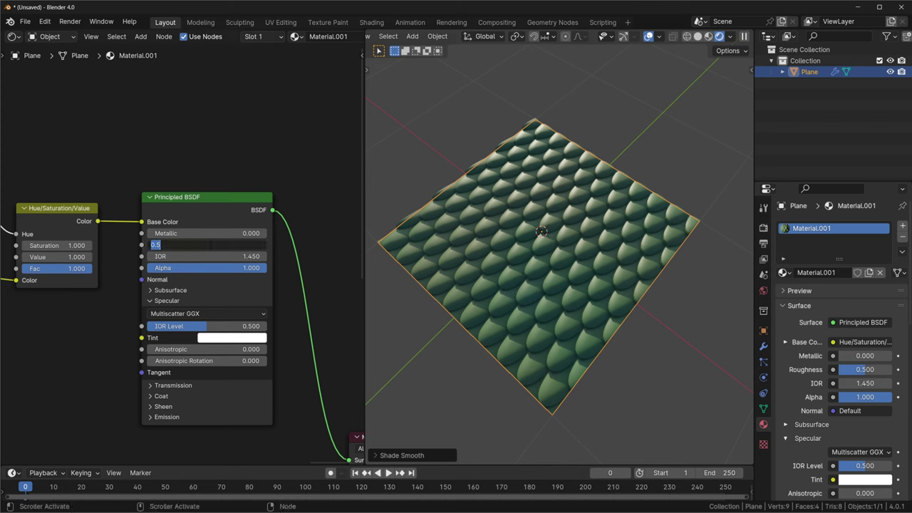
text(0.4)
key(Return)
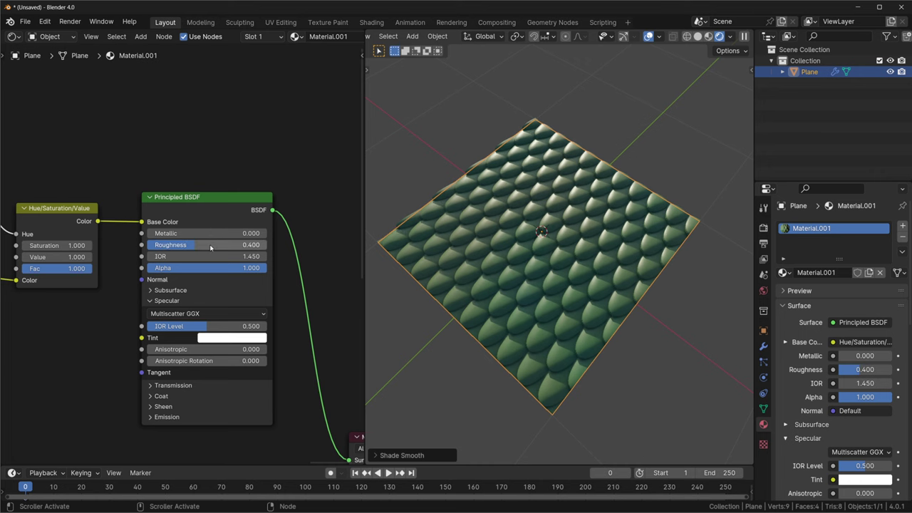
double_click(224, 327)
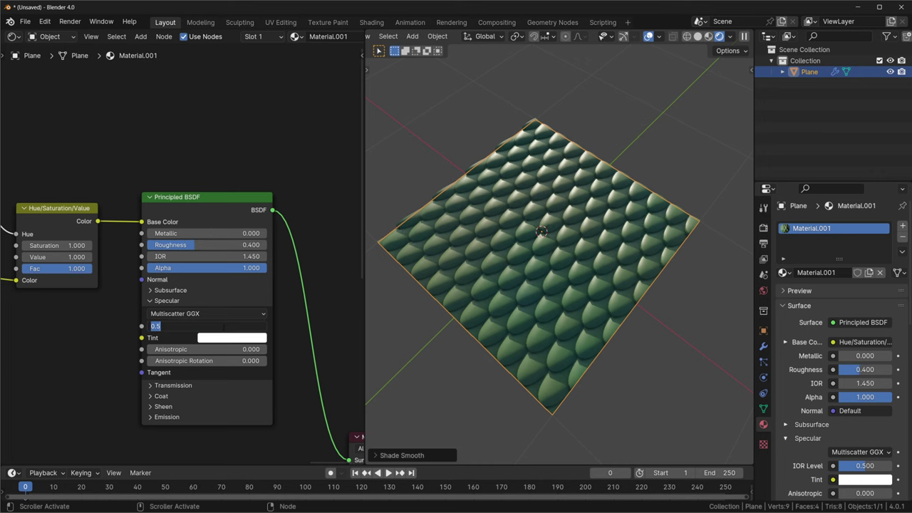
text(0.3)
key(Return)
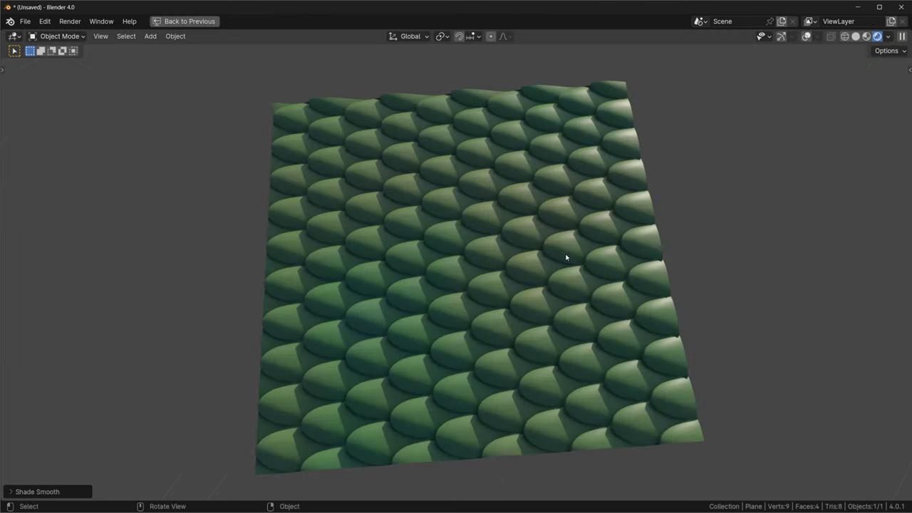